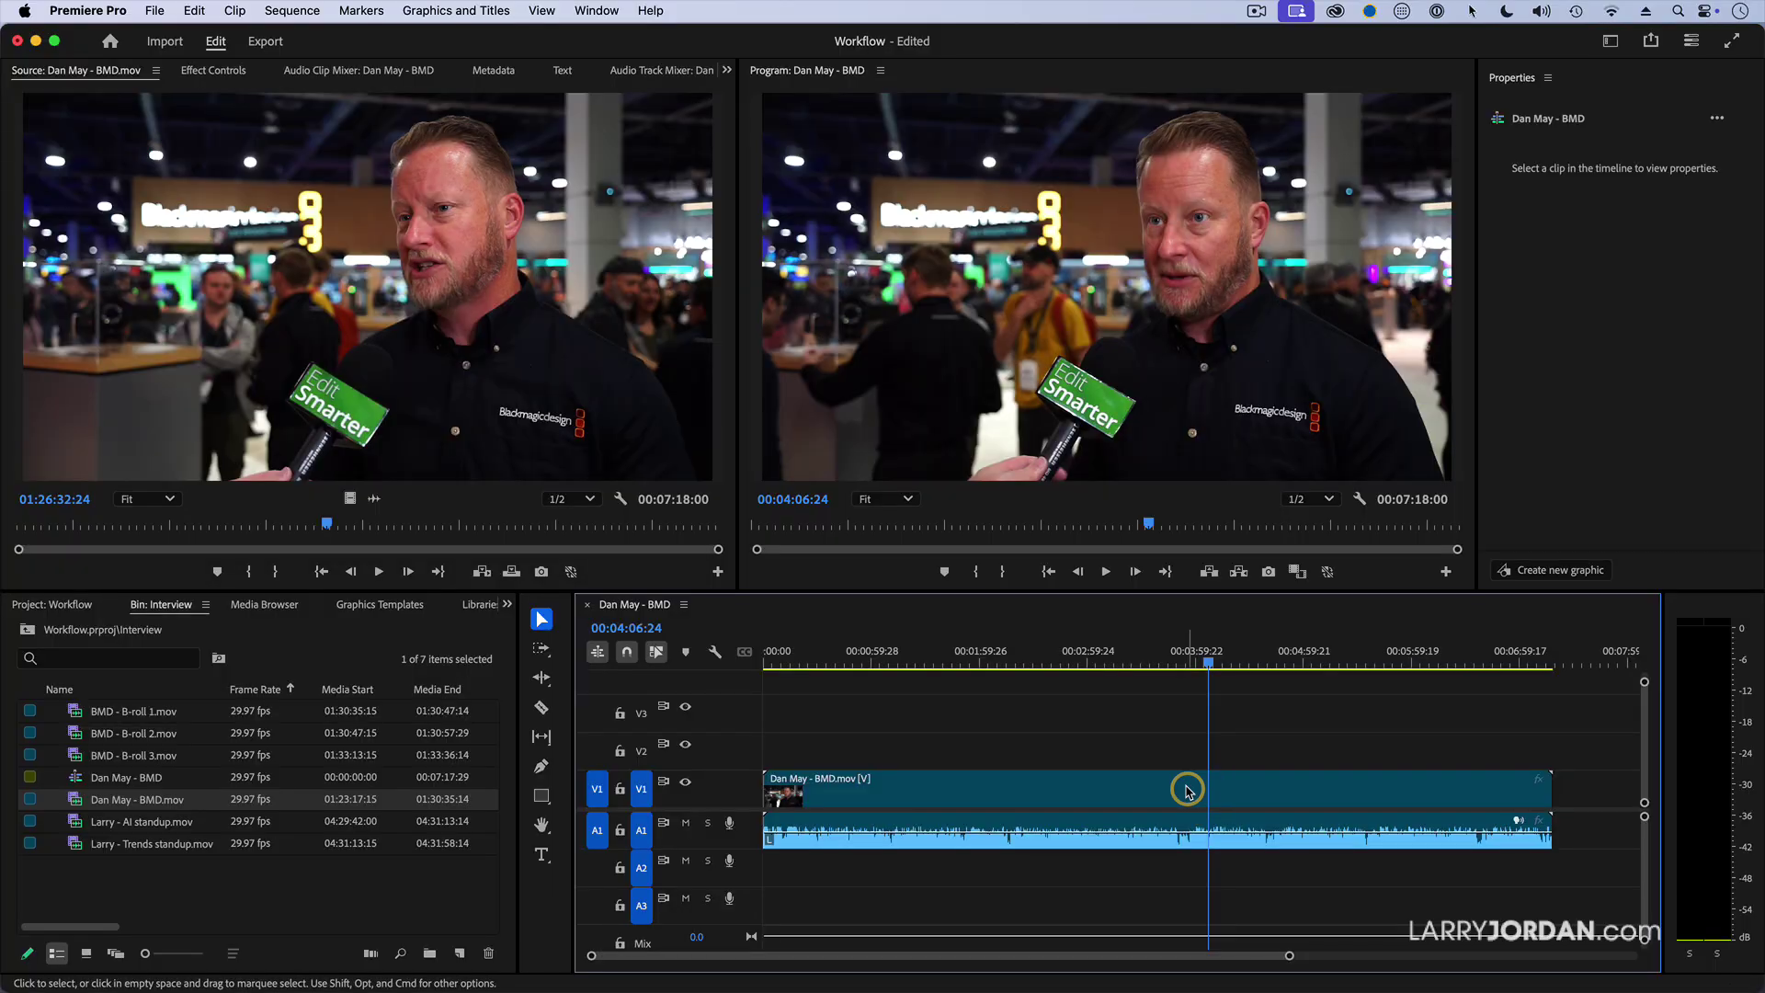
Select the interview clip and show the Text panel on its Transcript tab.
click(1186, 787)
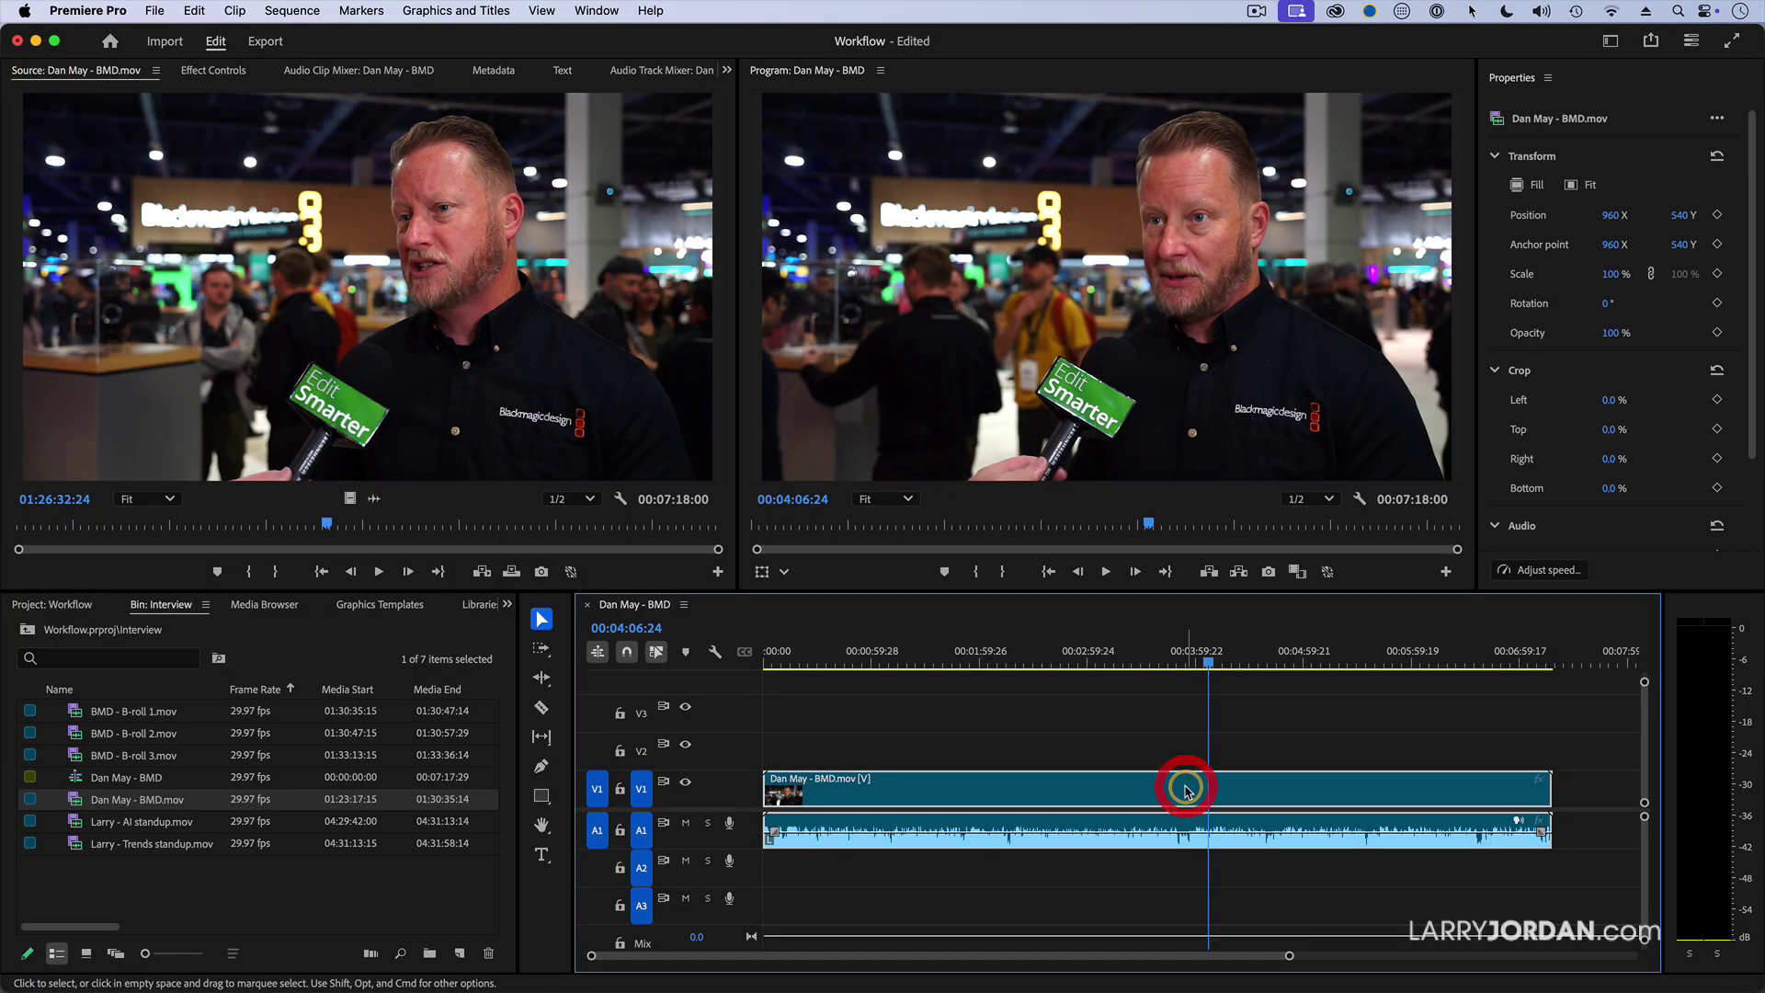
click(590, 11)
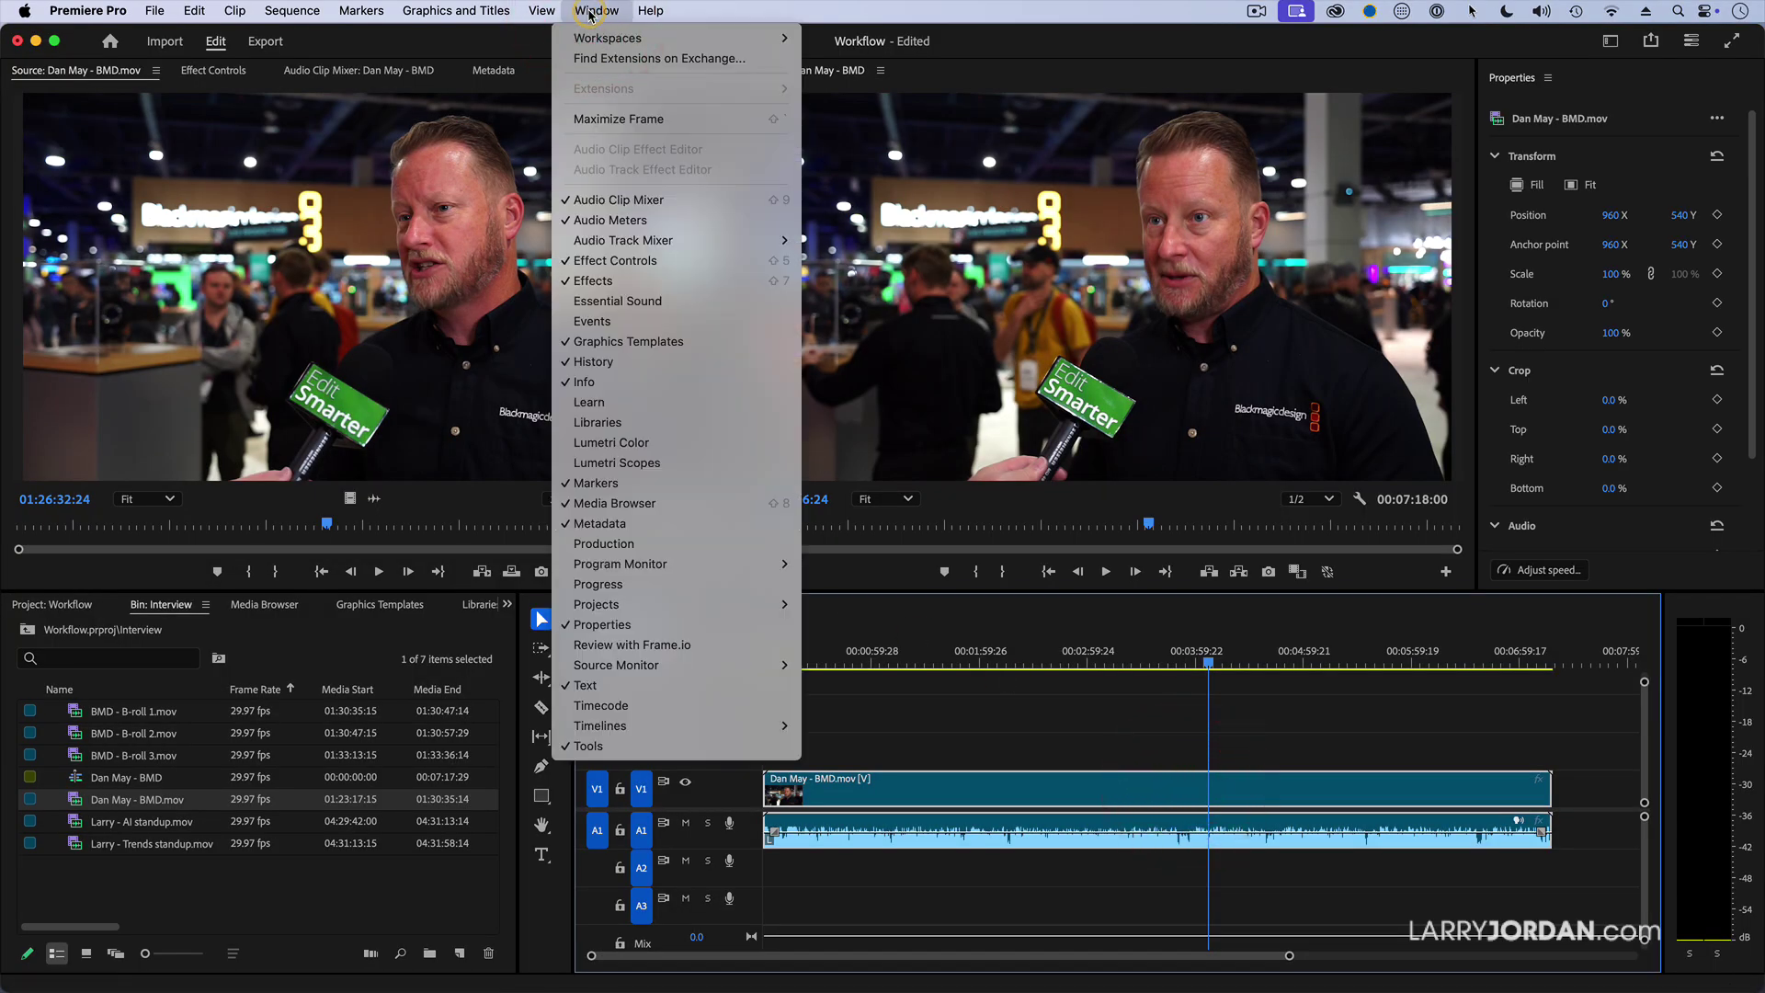
click(652, 689)
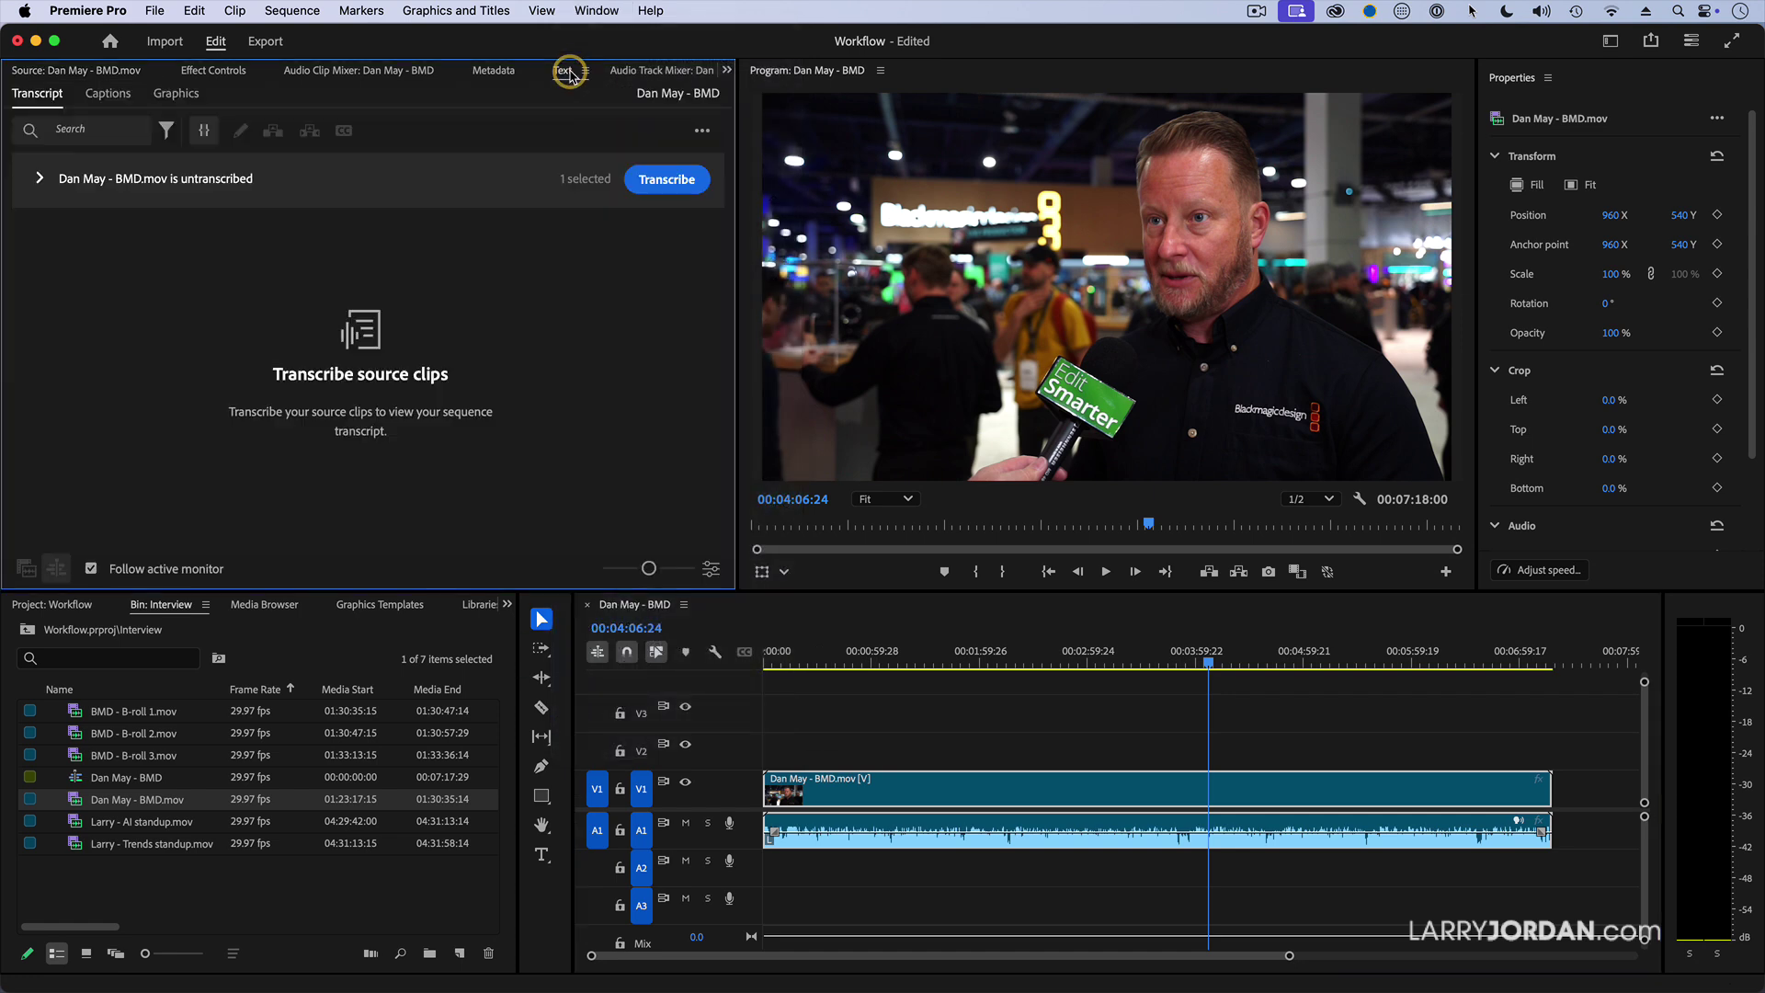
click(568, 72)
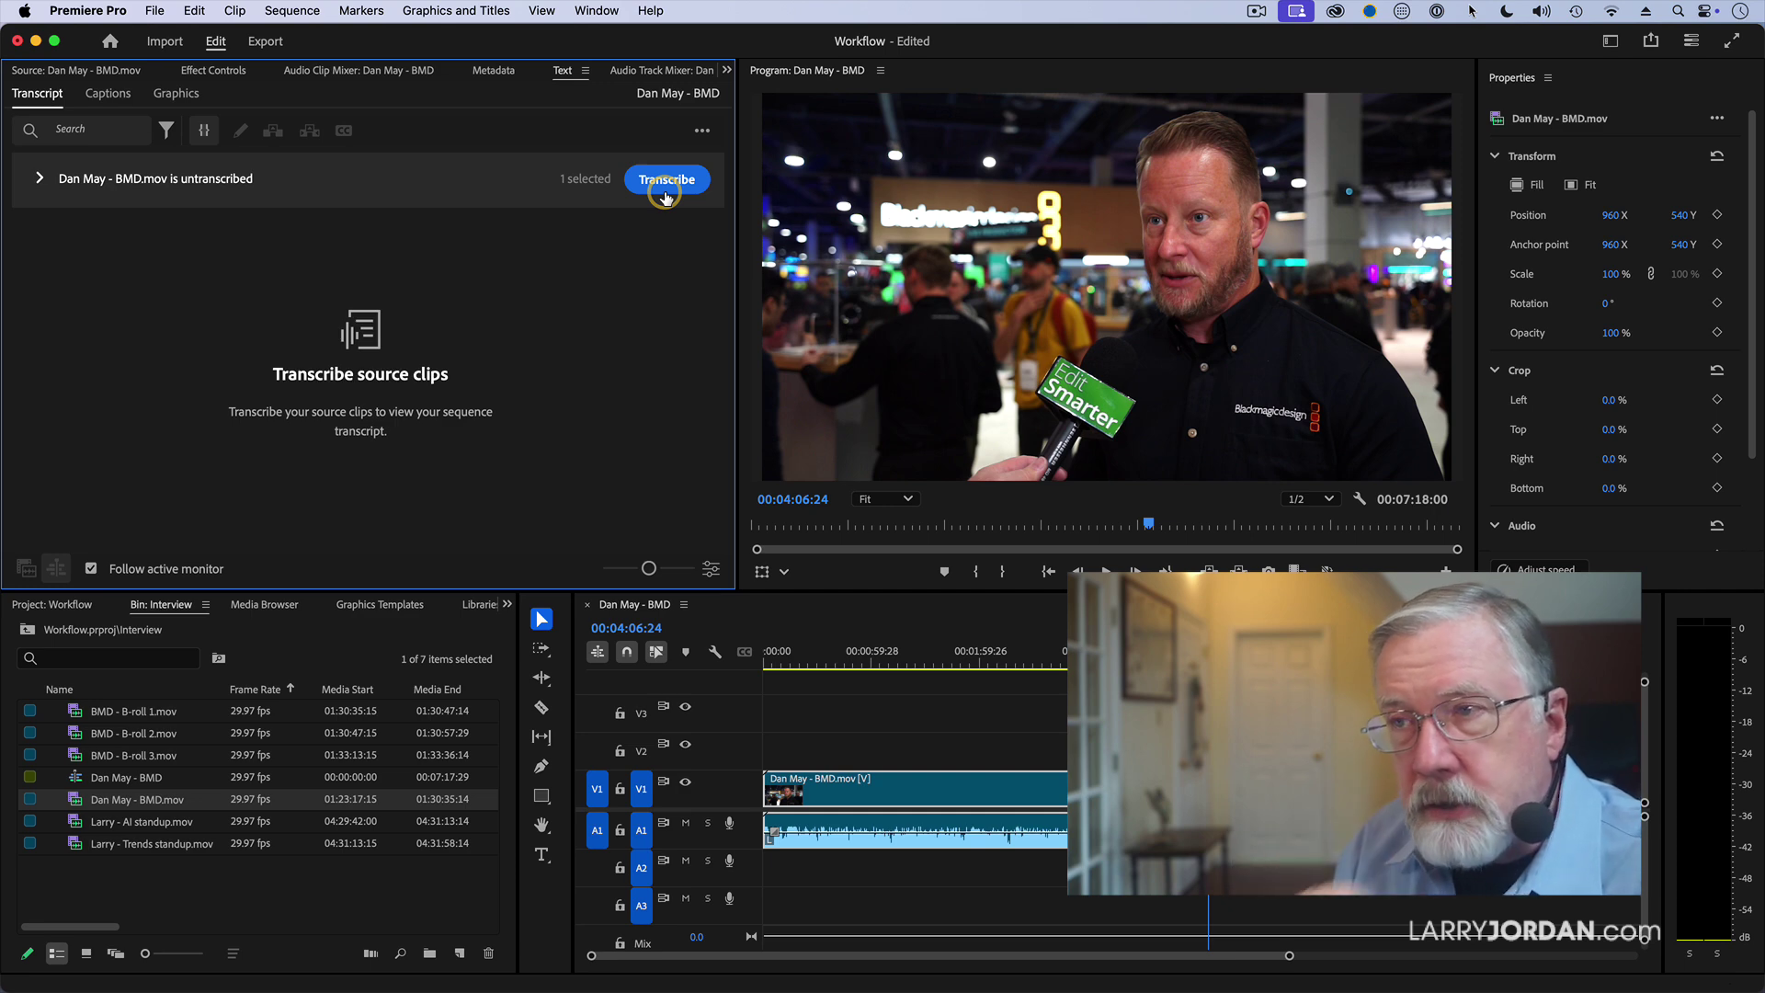
Transcribe the interview clip and scroll back to the top of the generated transcript.
click(666, 180)
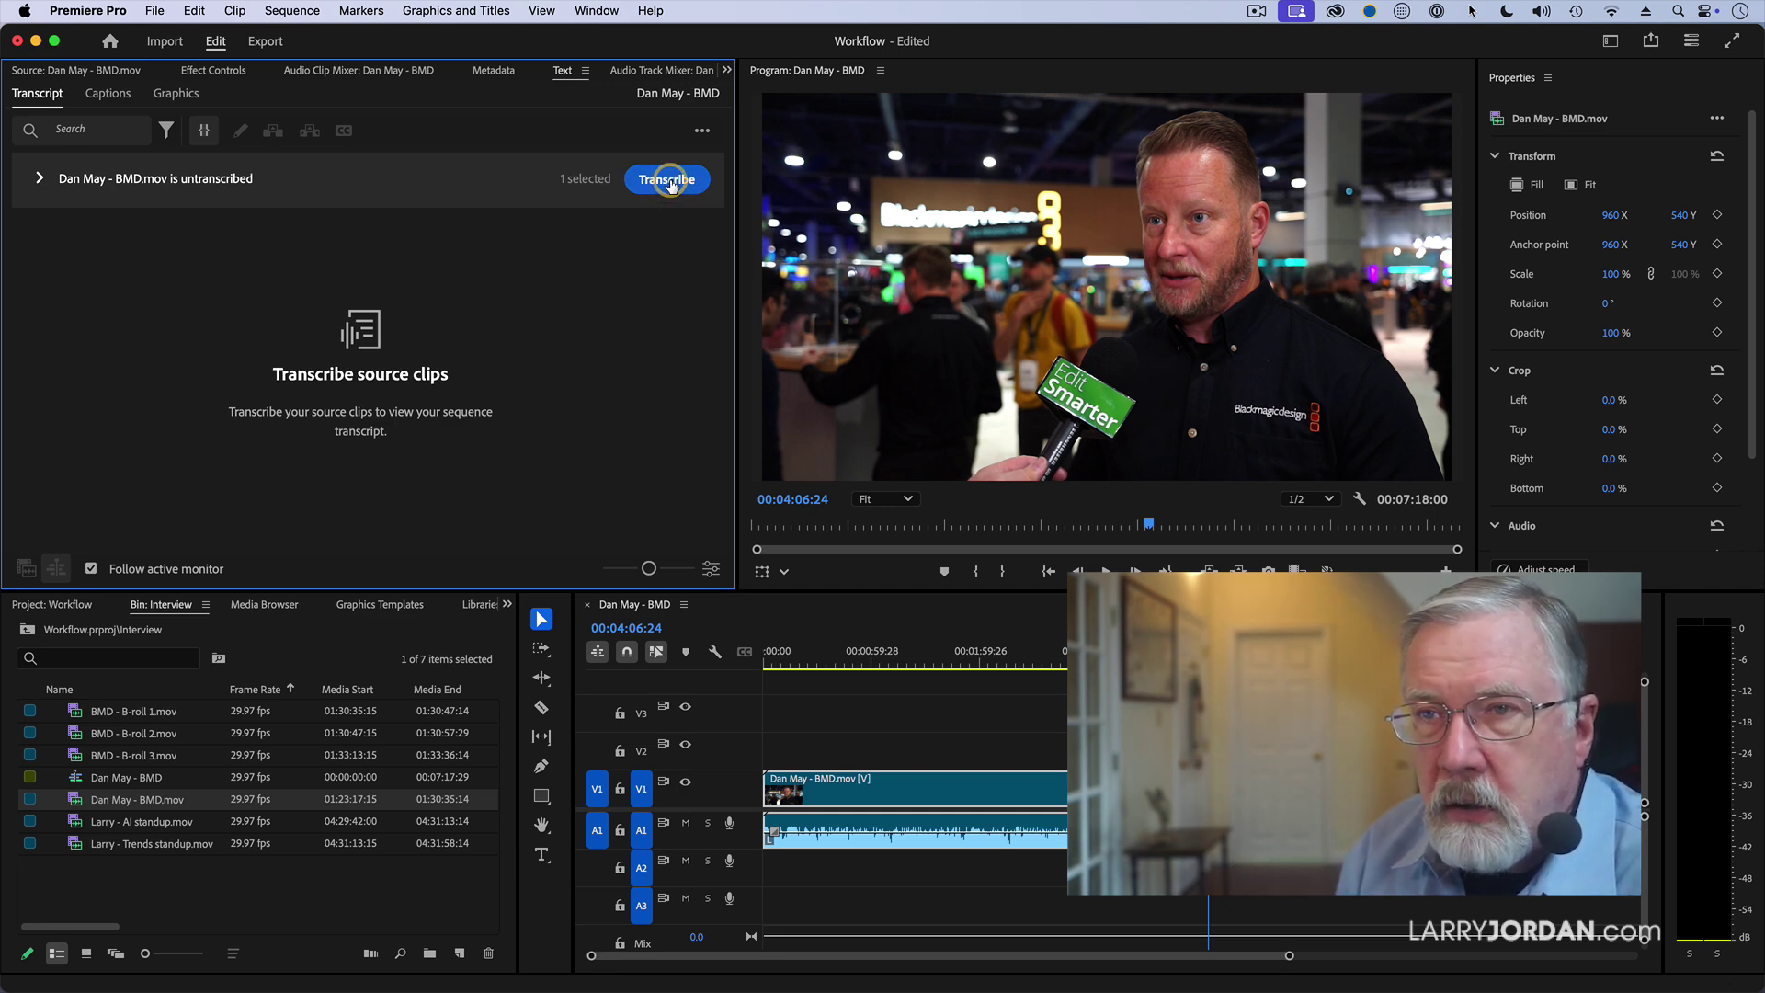
click(668, 180)
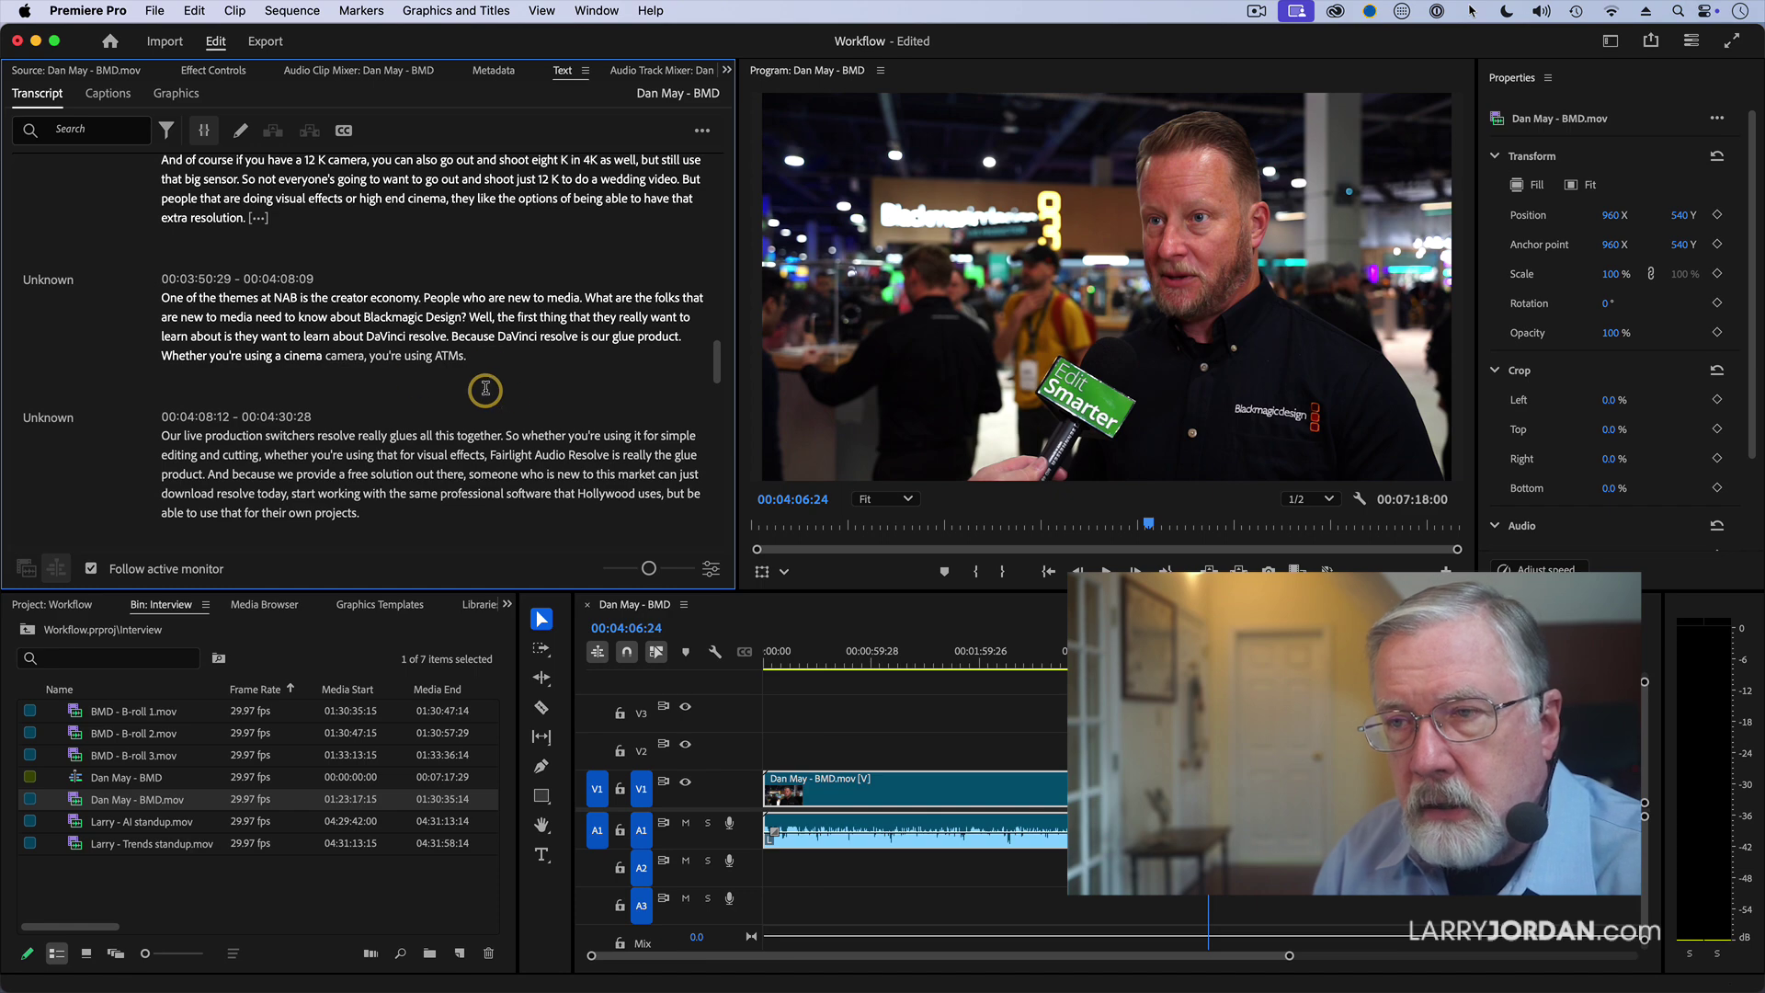
scroll(545, 393, up, 2)
scroll(545, 393, up, 10)
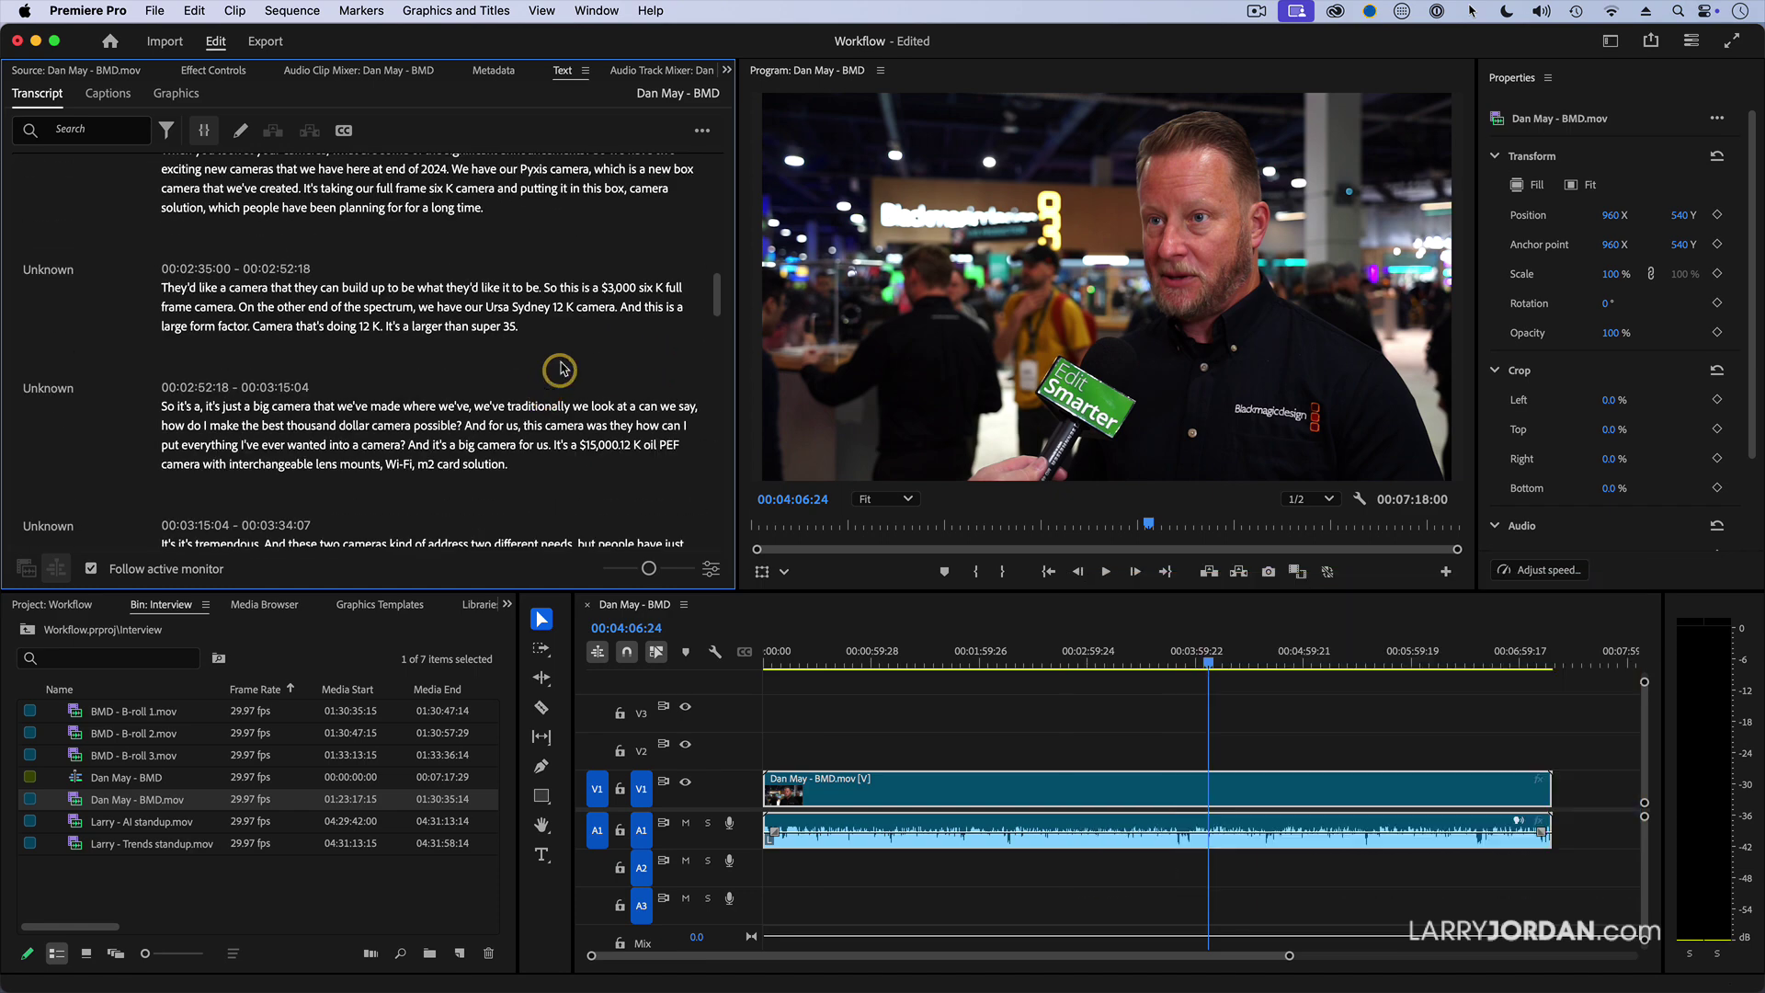
Delete the opening chatter at the start of the transcript.
scroll(561, 359, up, 10)
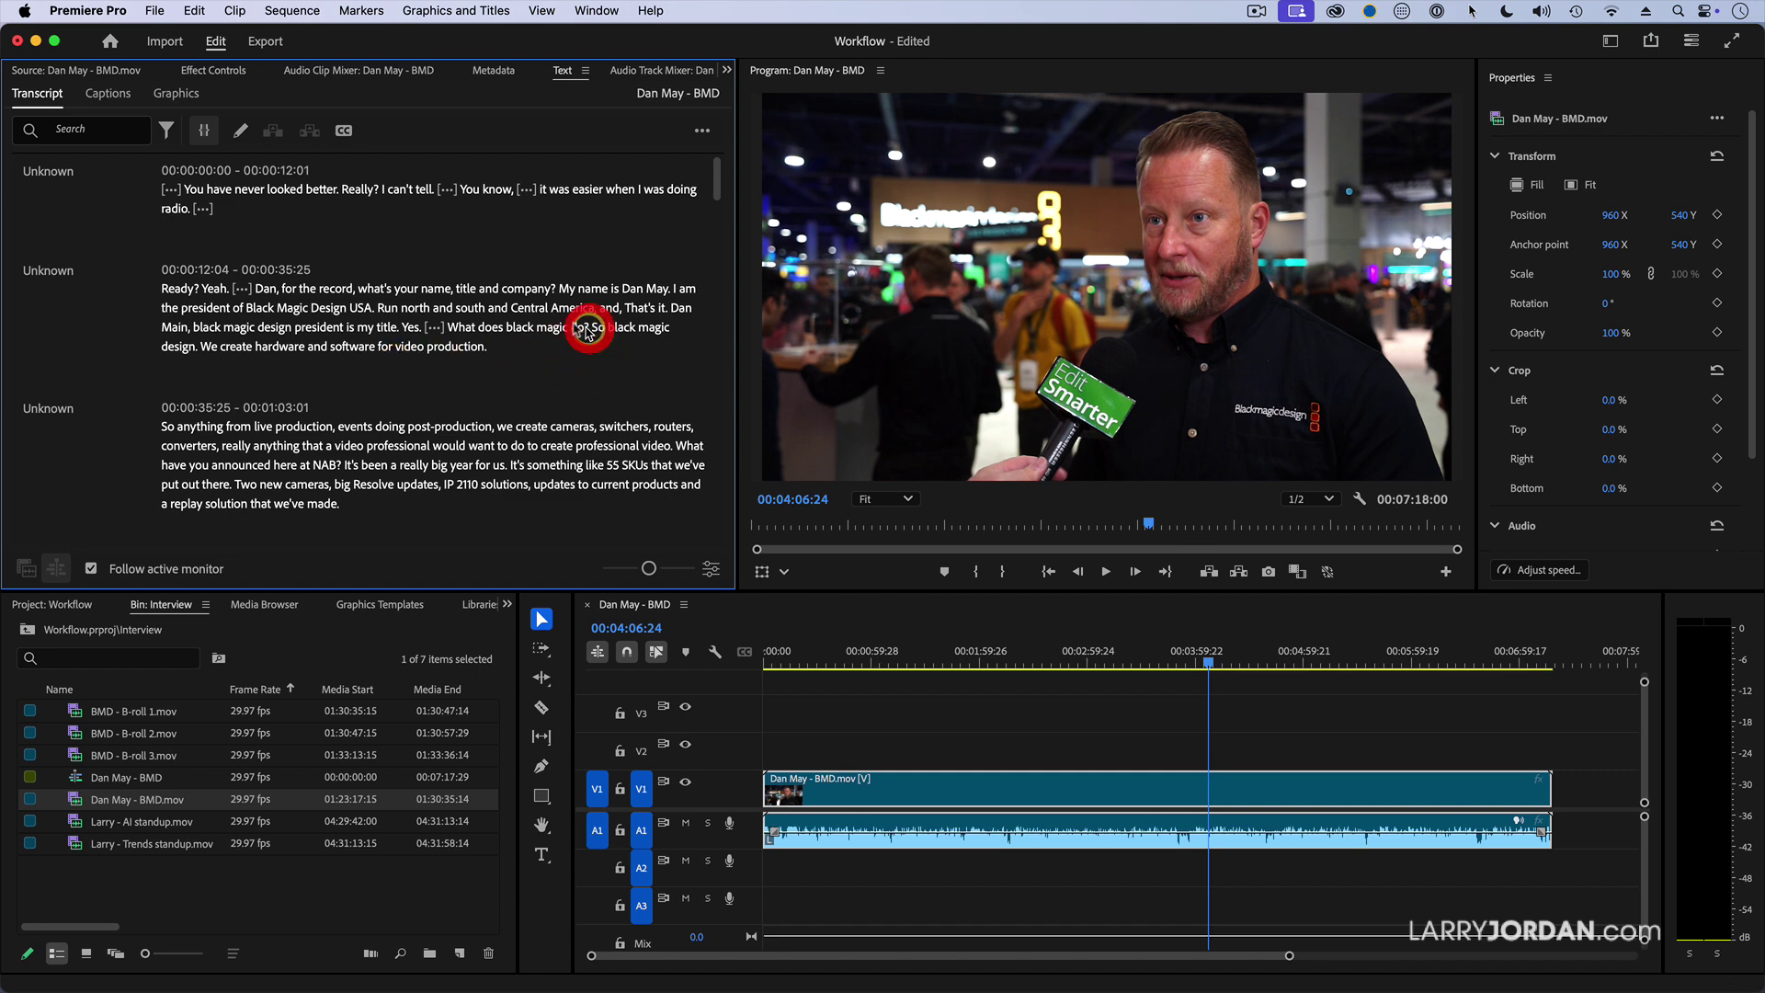
drag(589, 328, 152, 191)
key(BackSpace)
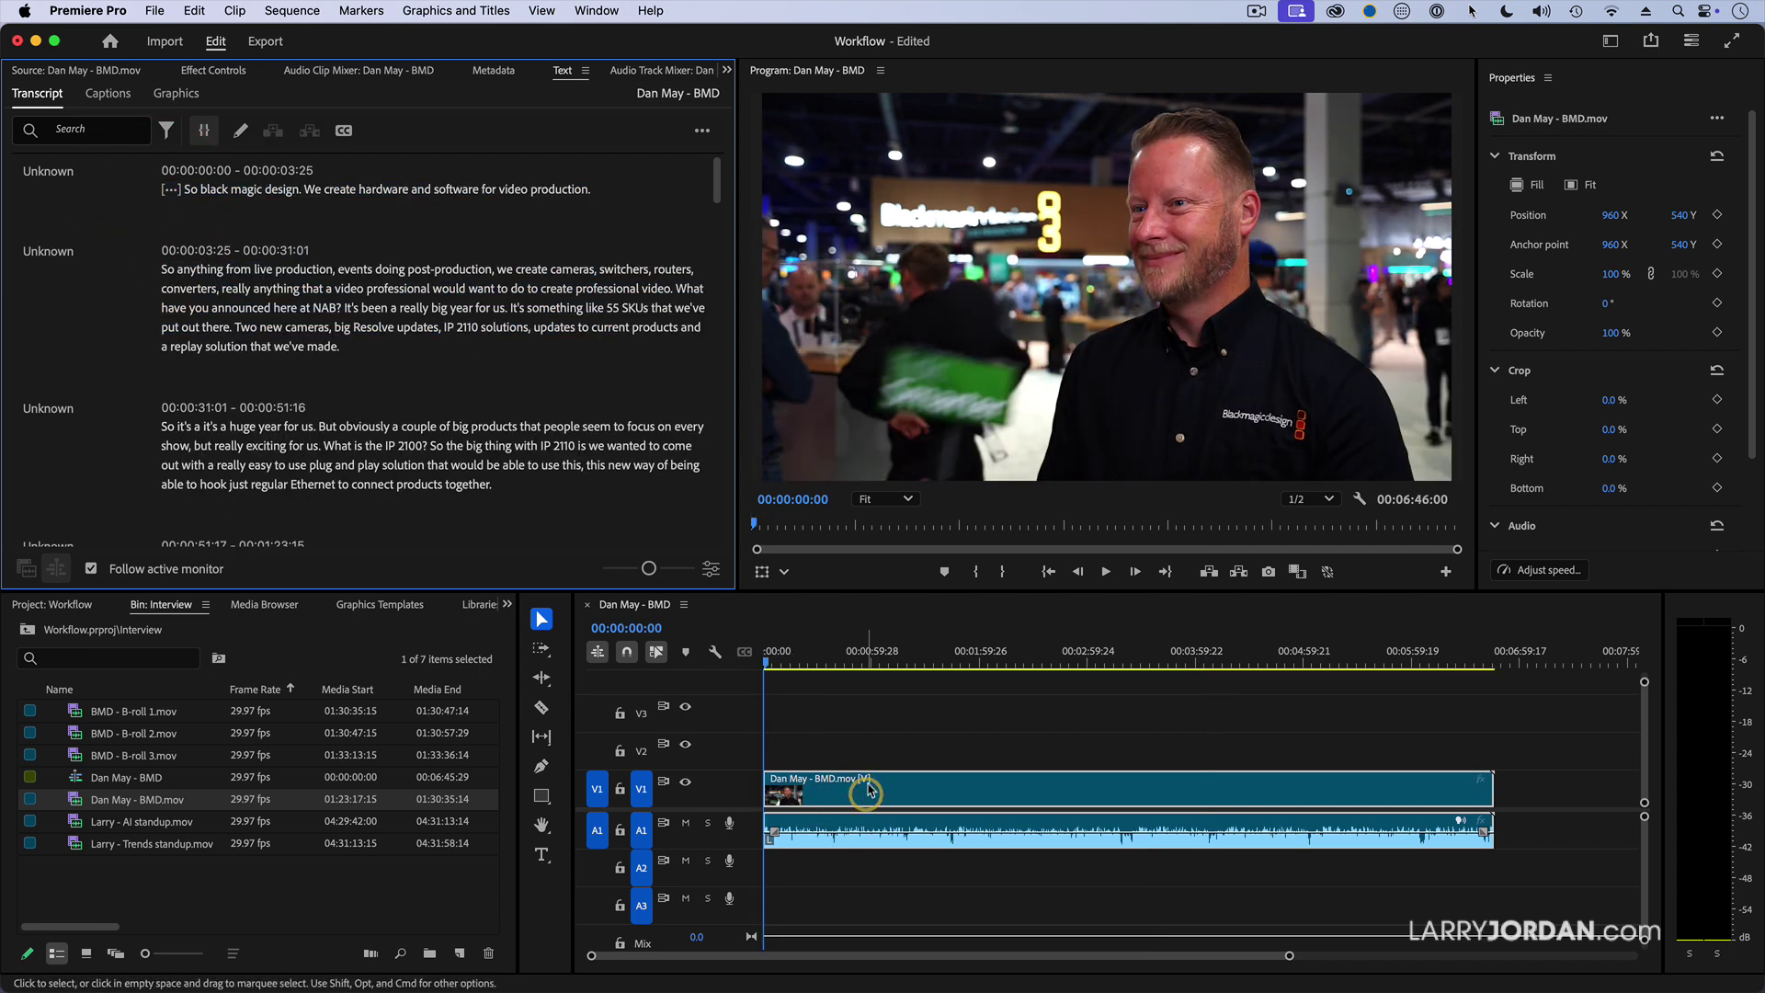
mouse_move(862, 784)
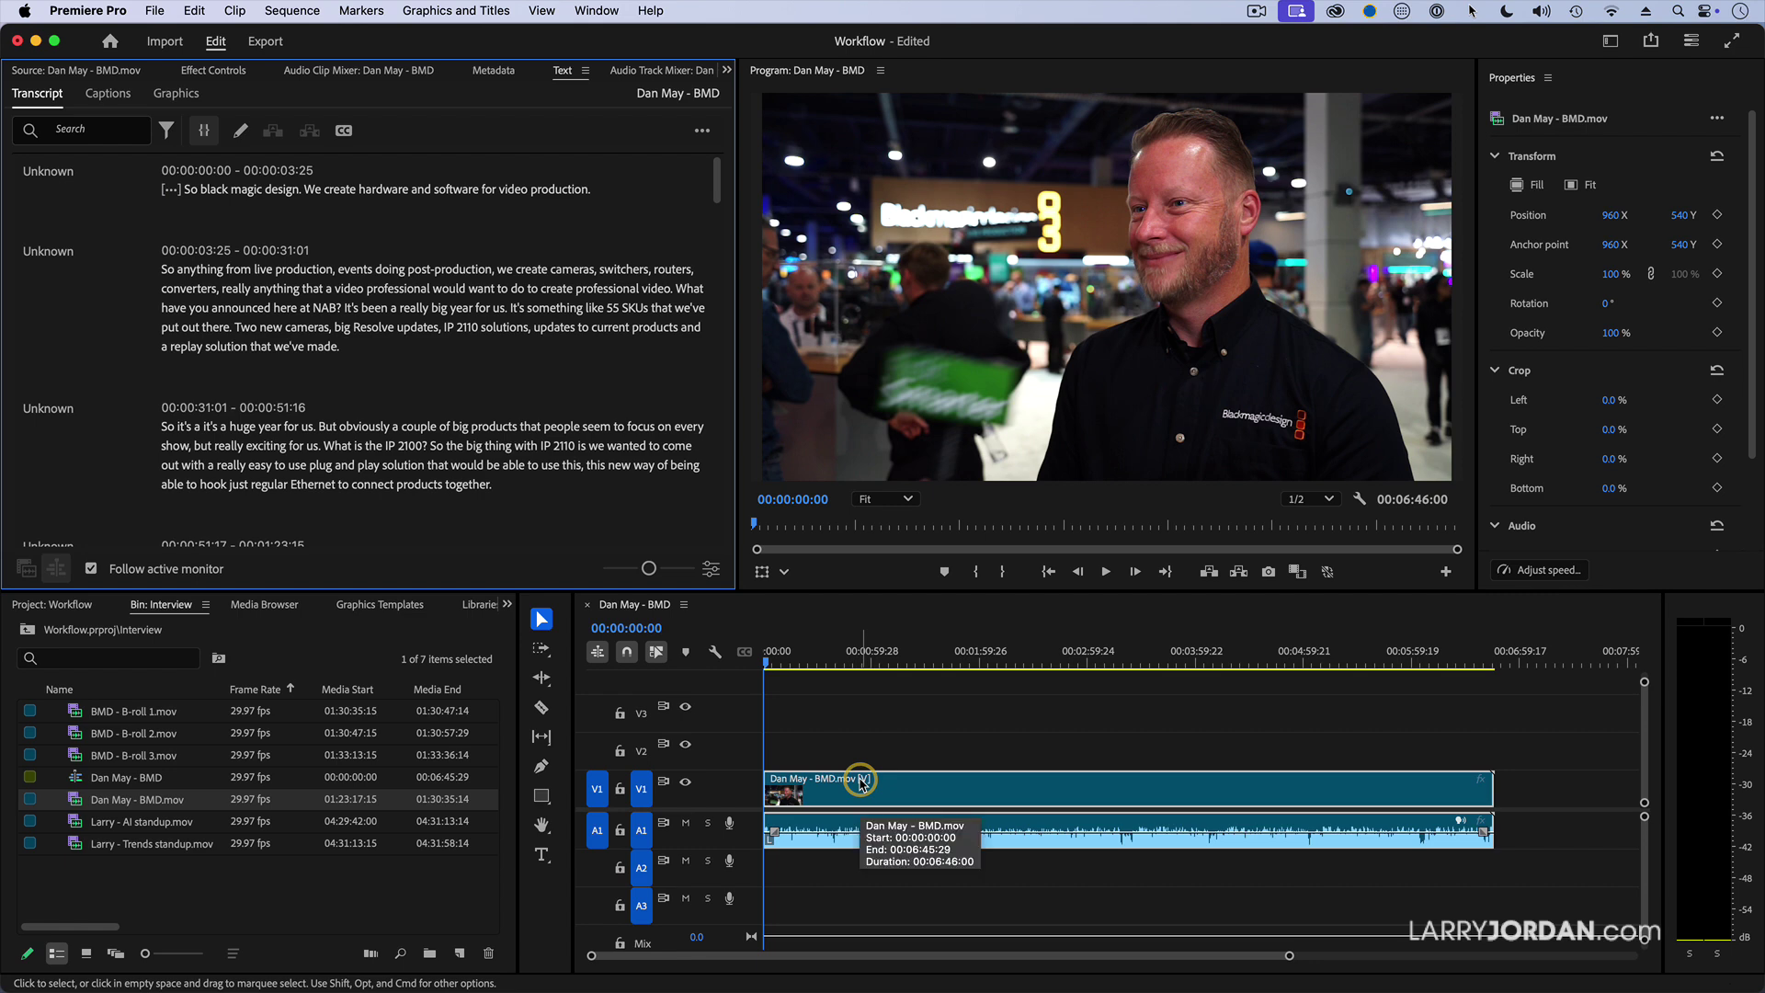
Remove the passage from 'But' to its paragraph end and the passage from 'Now' through 'cables.'.
scroll(508, 352, down, 2)
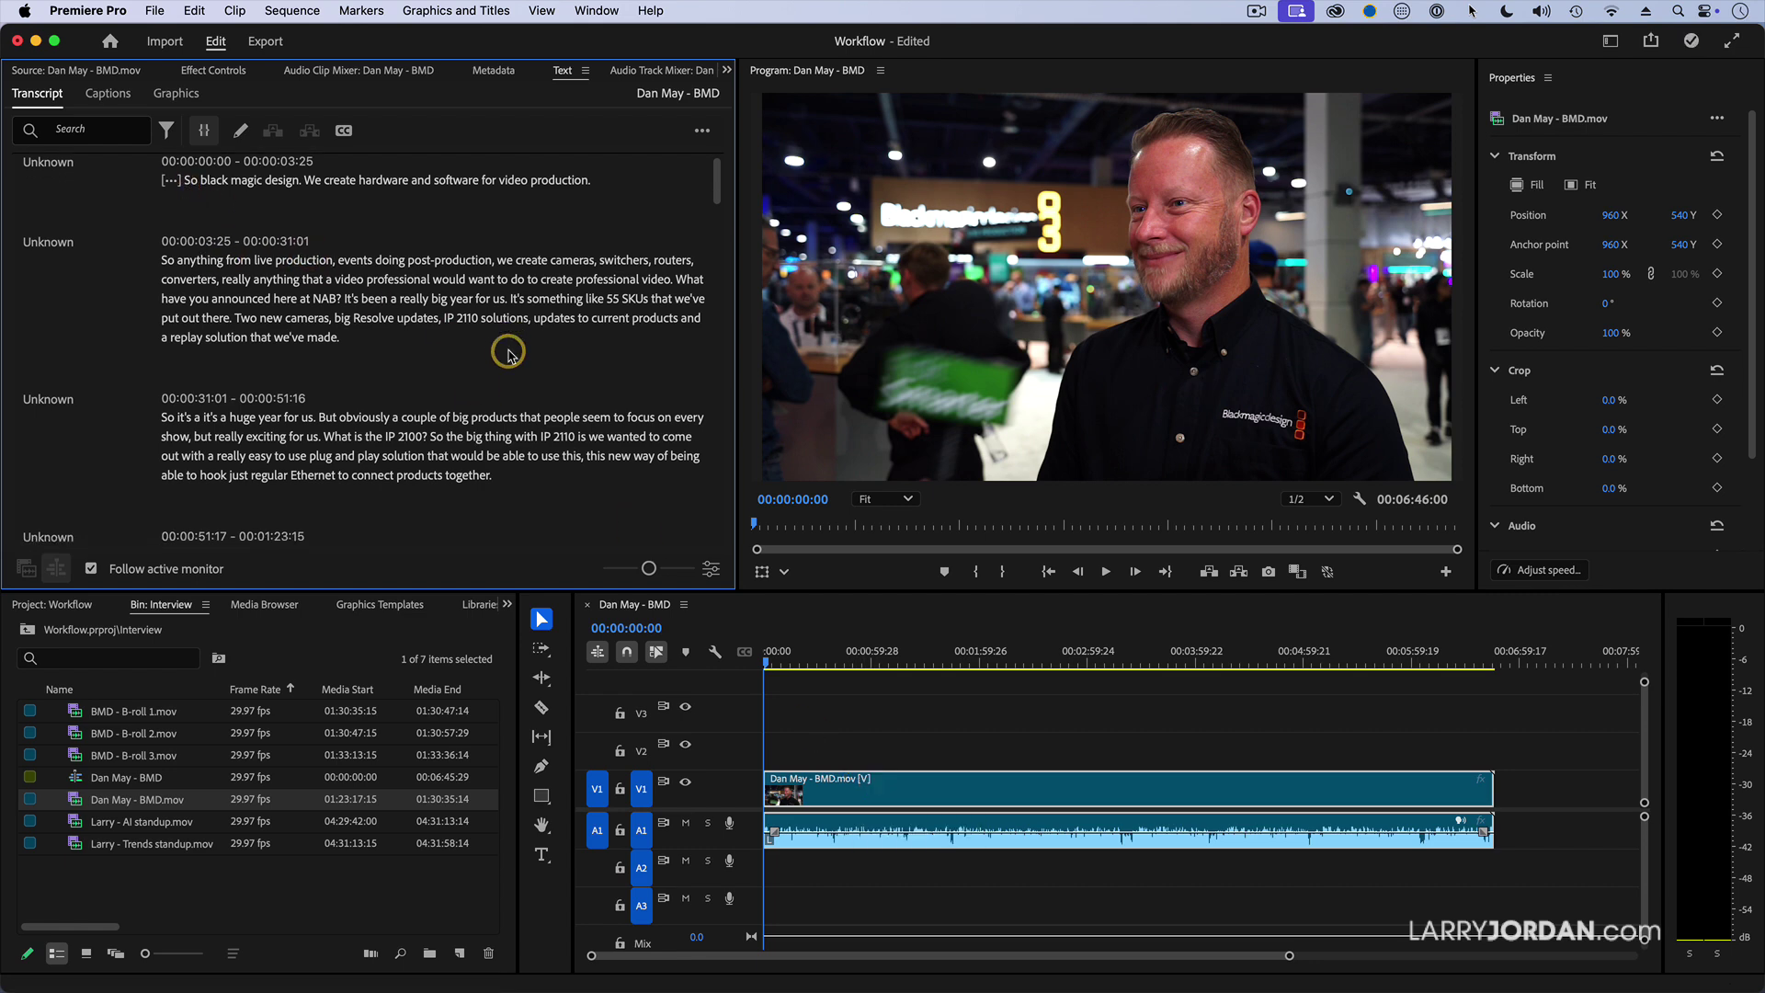
scroll(508, 352, down, 5)
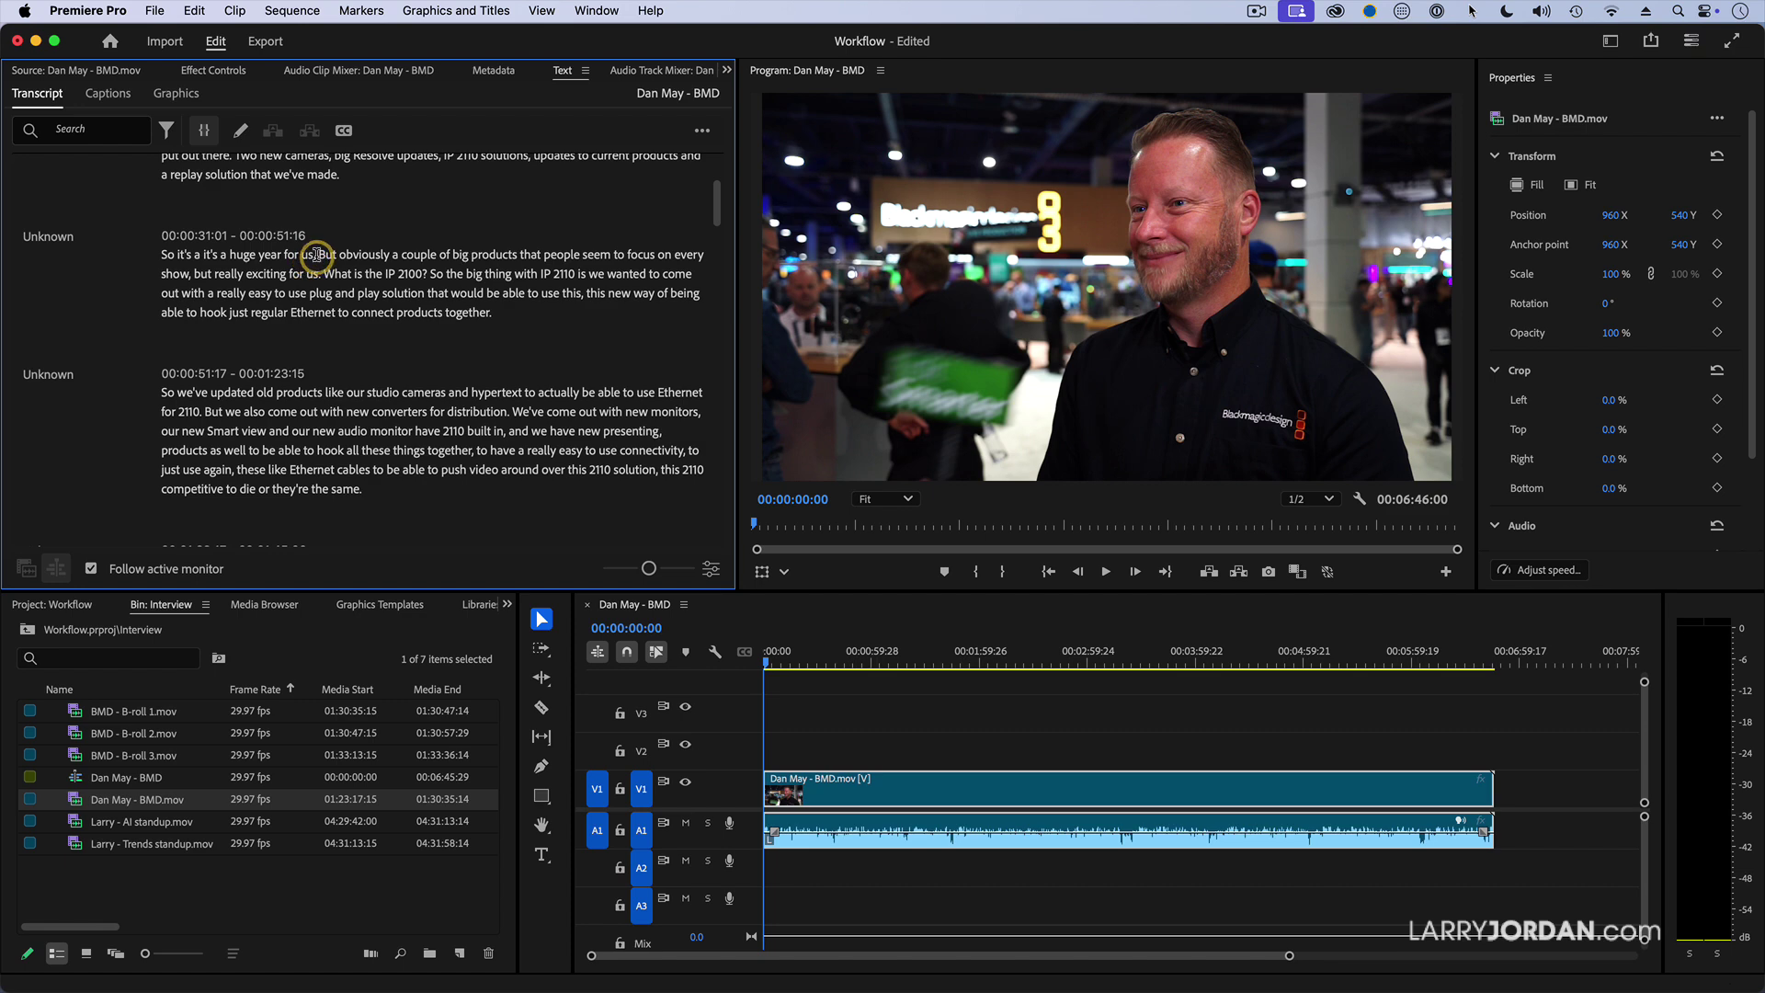
drag(324, 254, 536, 317)
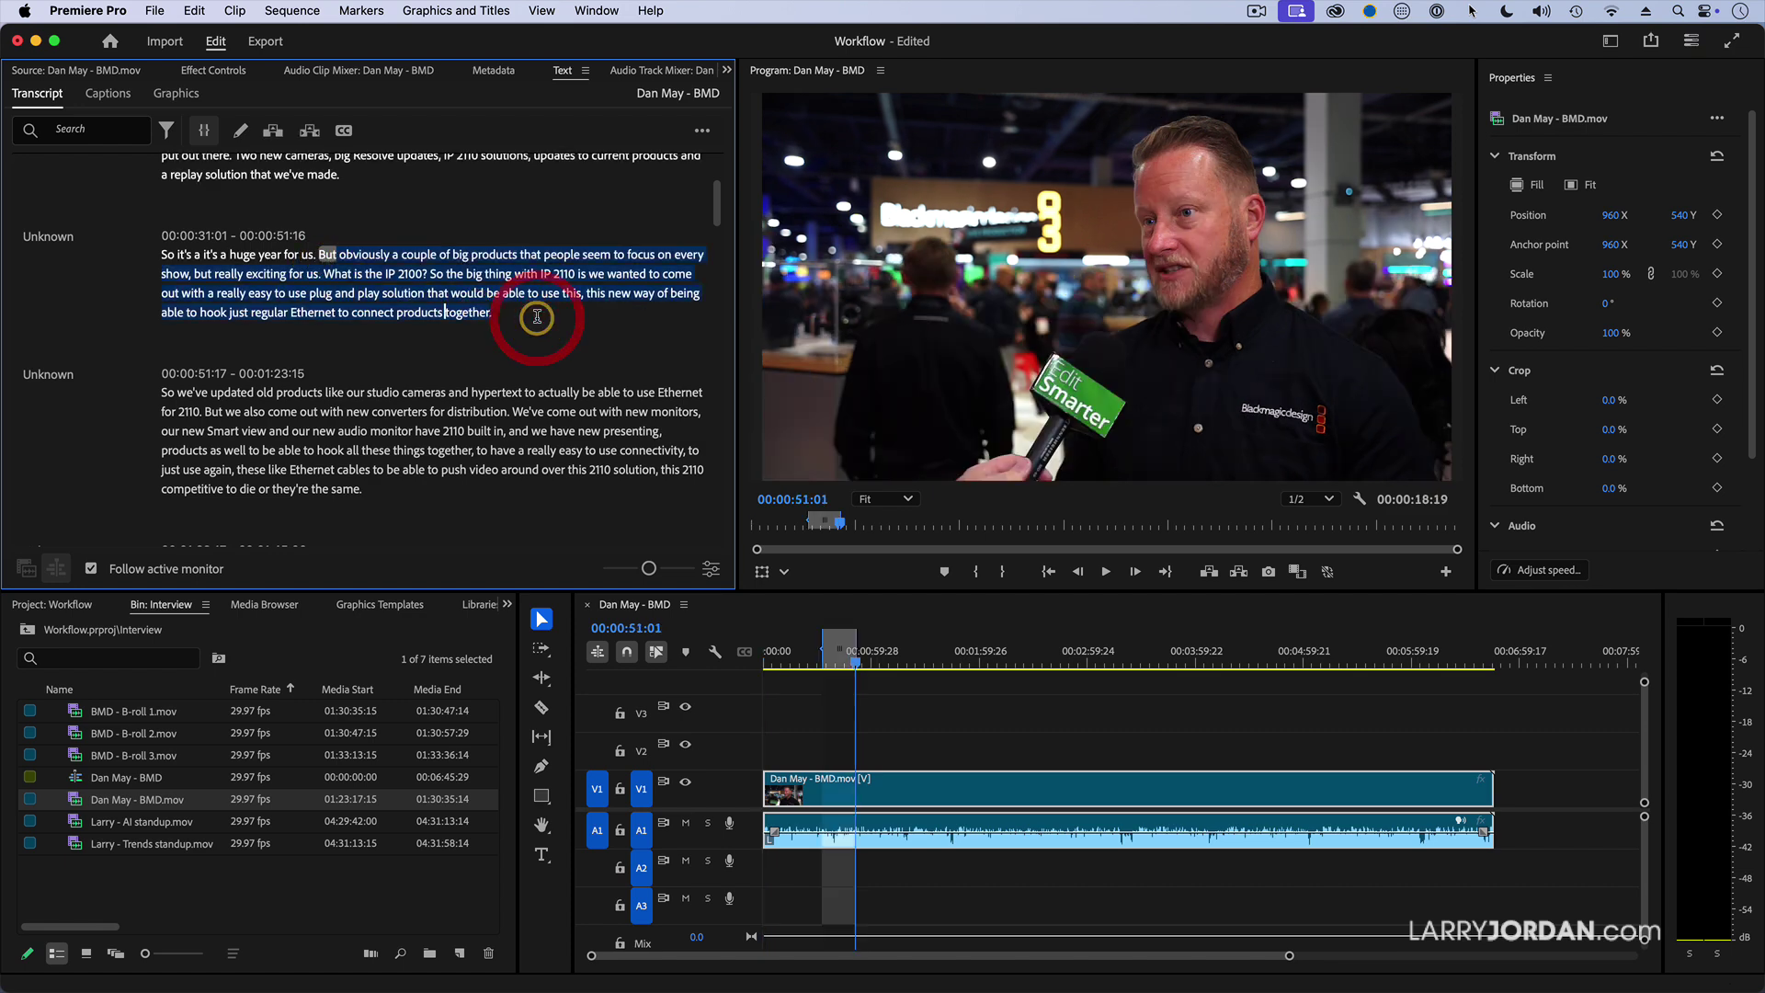
key(BackSpace)
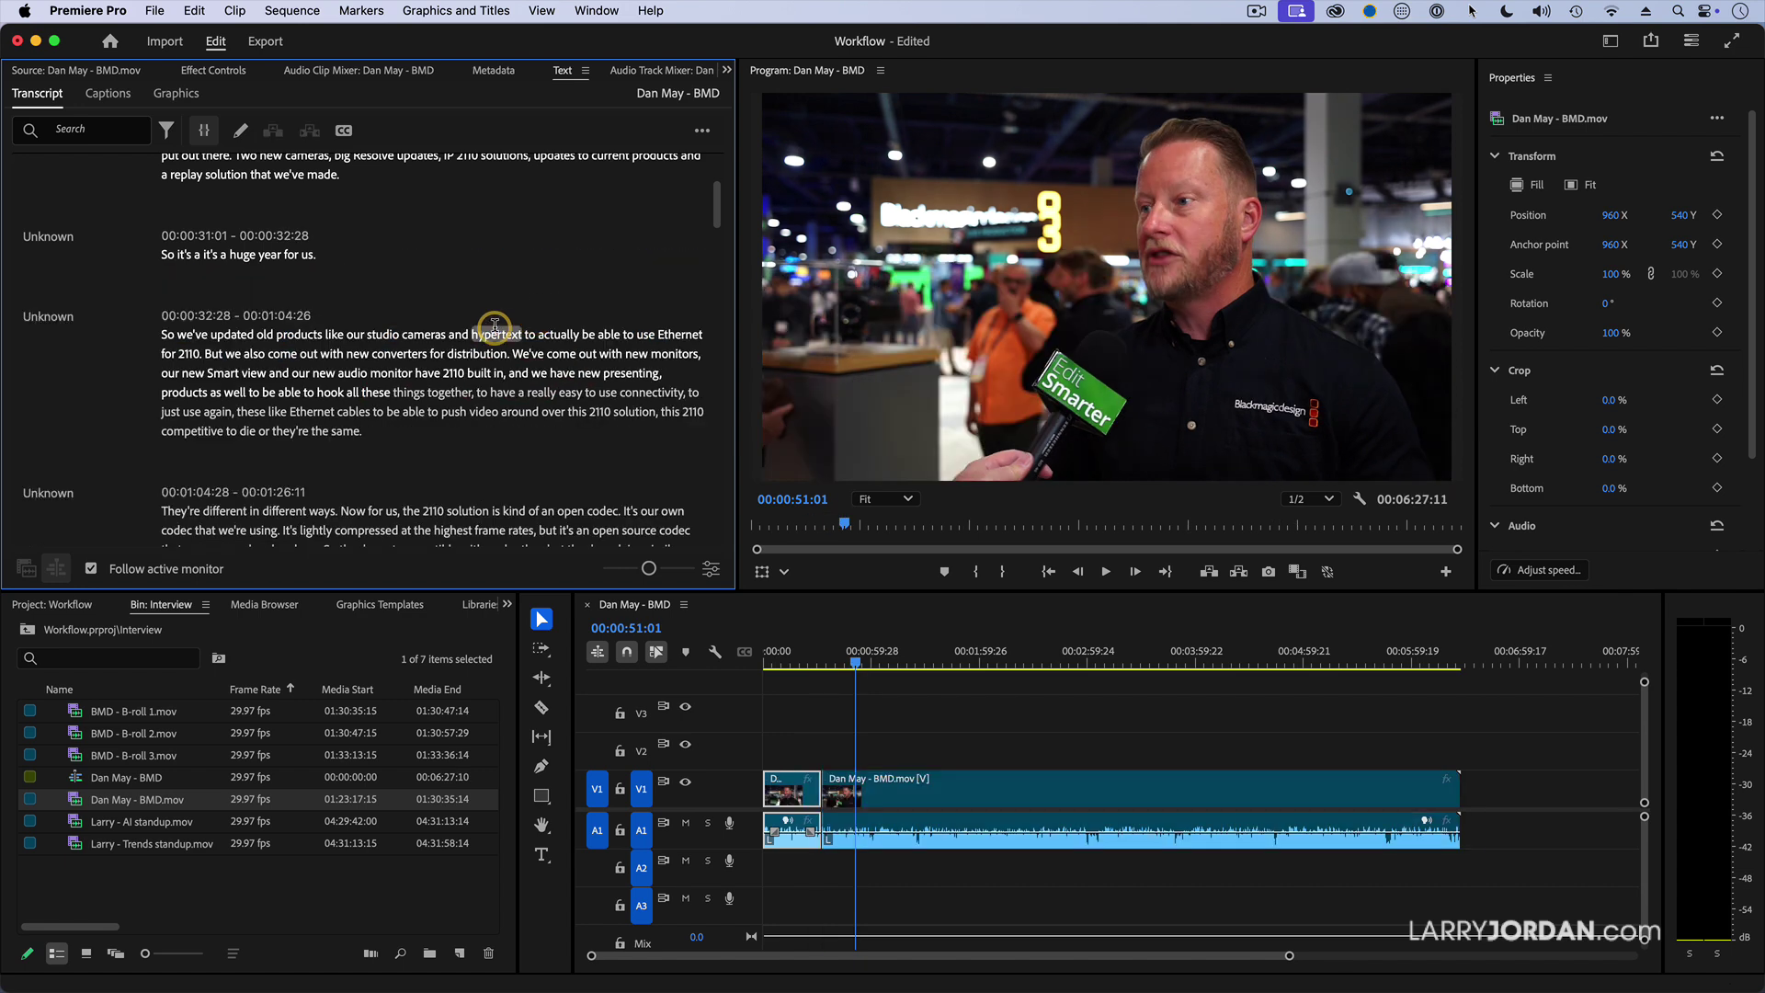
scroll(494, 333, down, 2)
scroll(491, 331, down, 2)
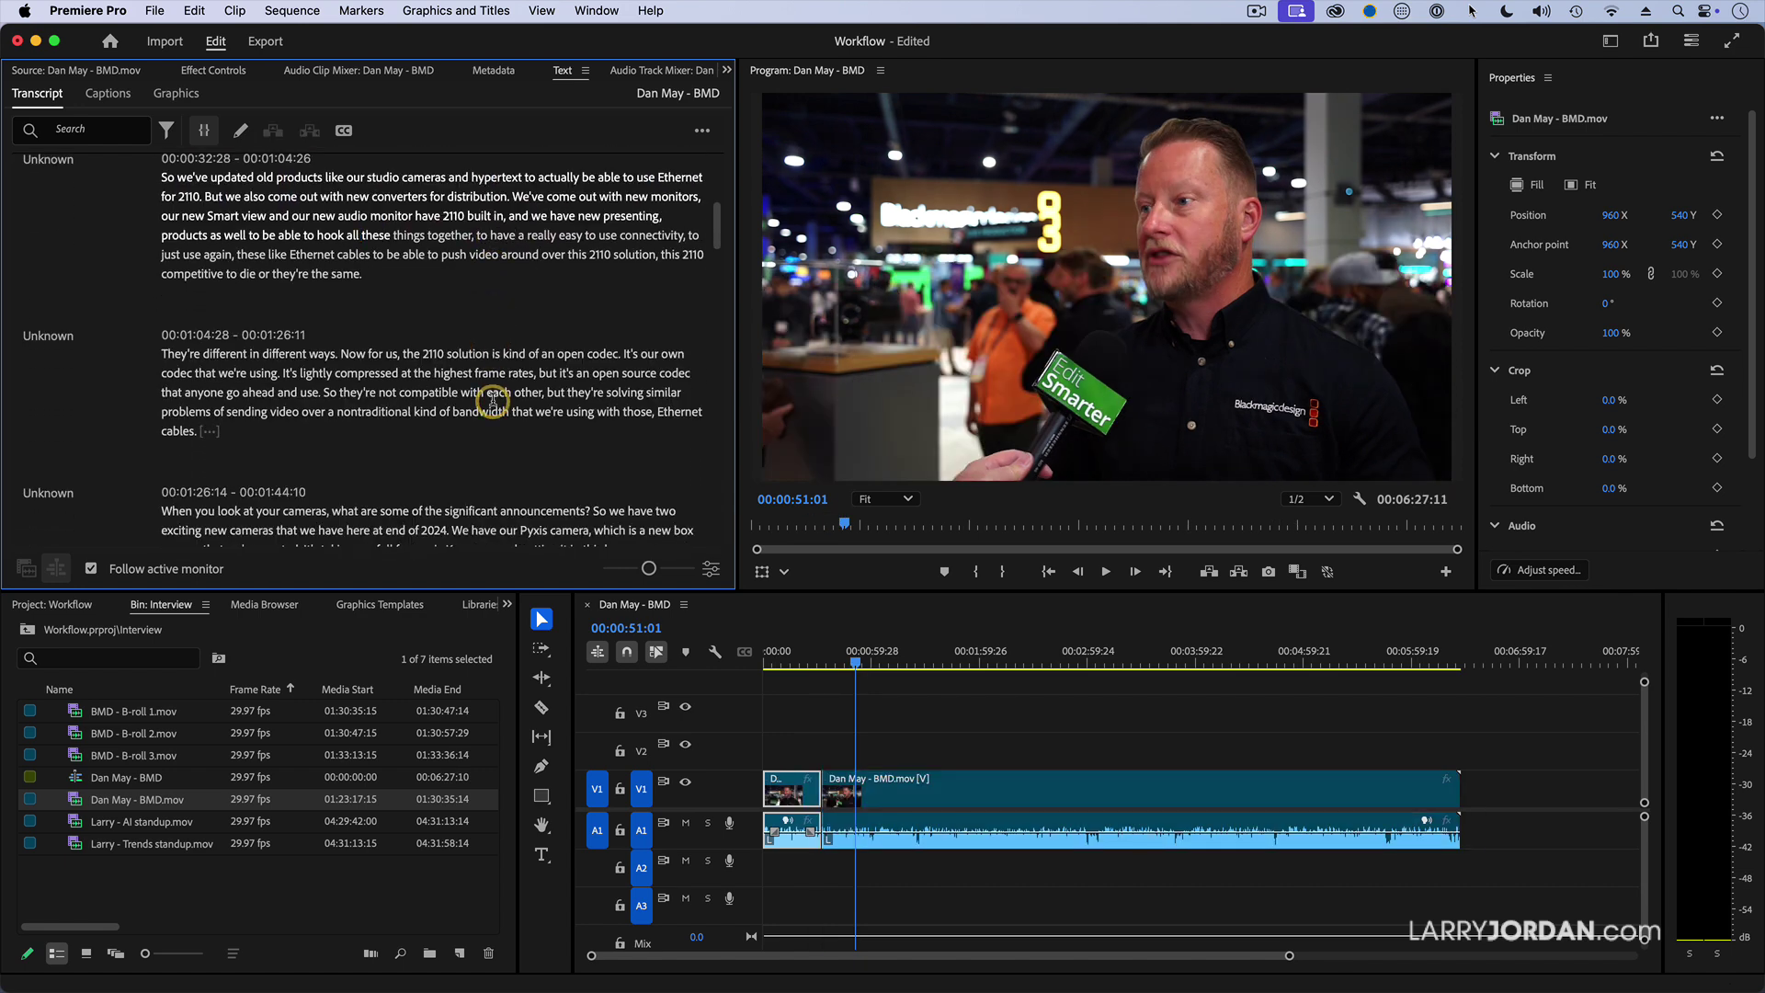
drag(332, 352, 334, 433)
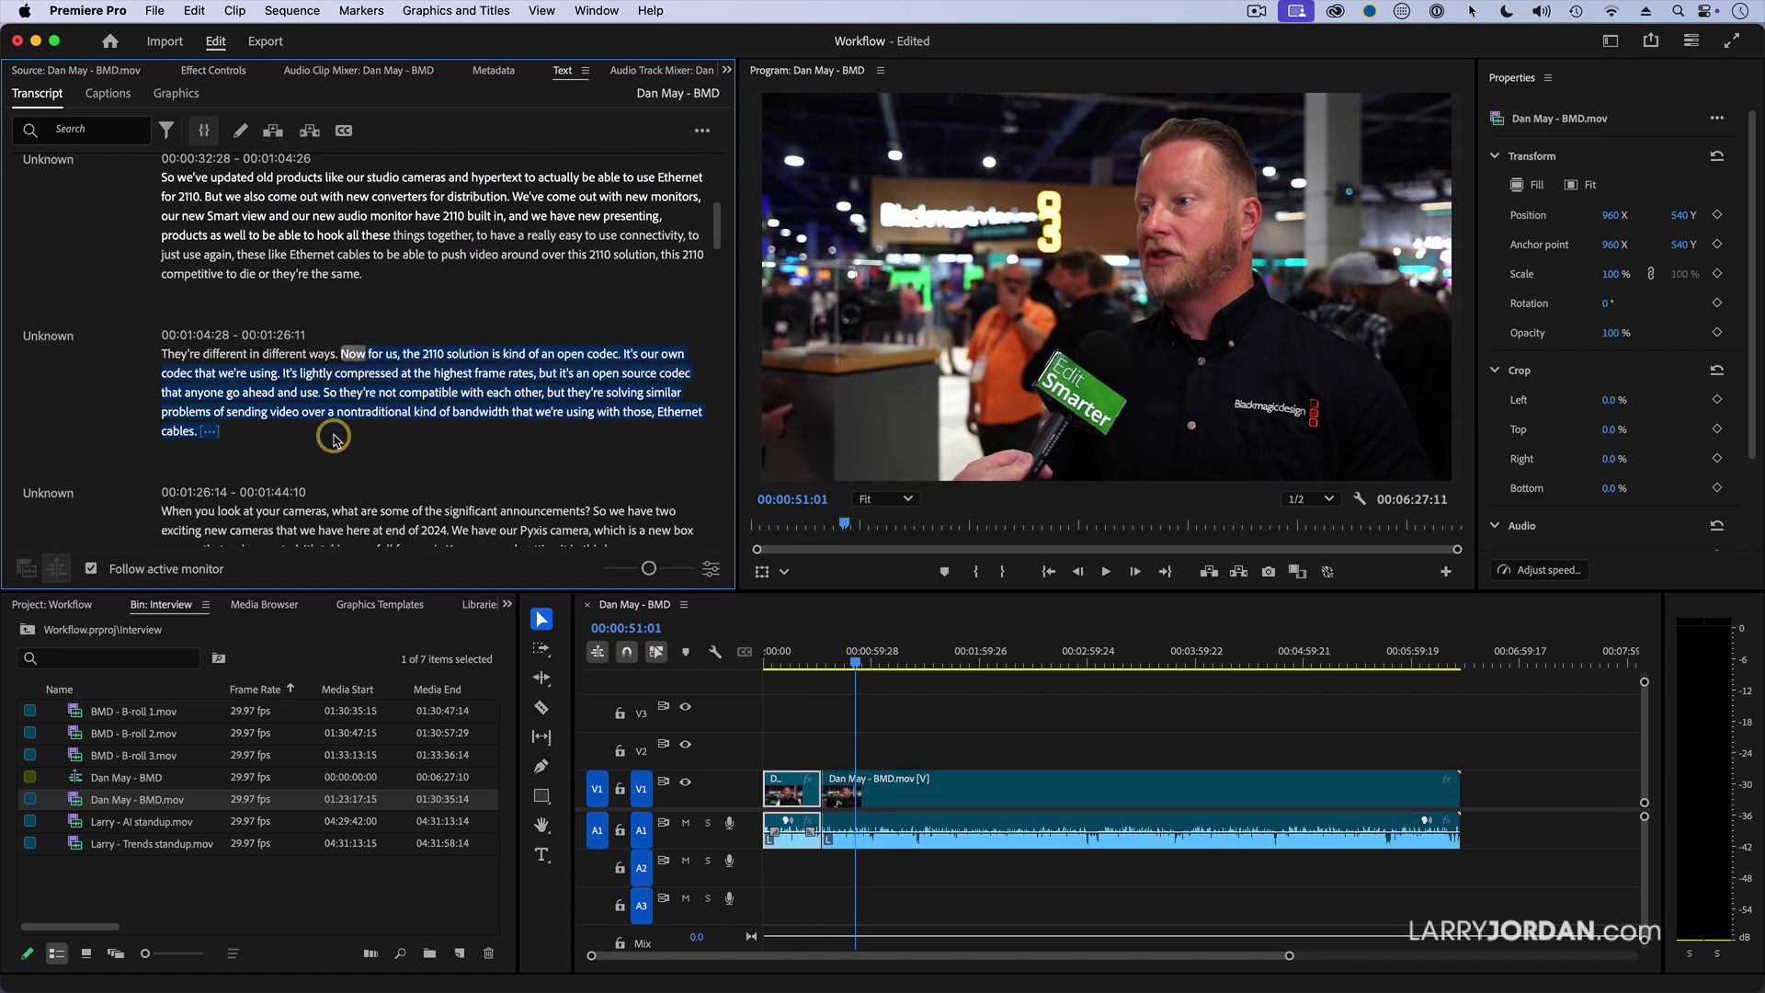
key(BackSpace)
Cut everything from 'It's' to the transcript end, leaving a 1:57 sequence fitted in the timeline.
scroll(432, 410, down, 2)
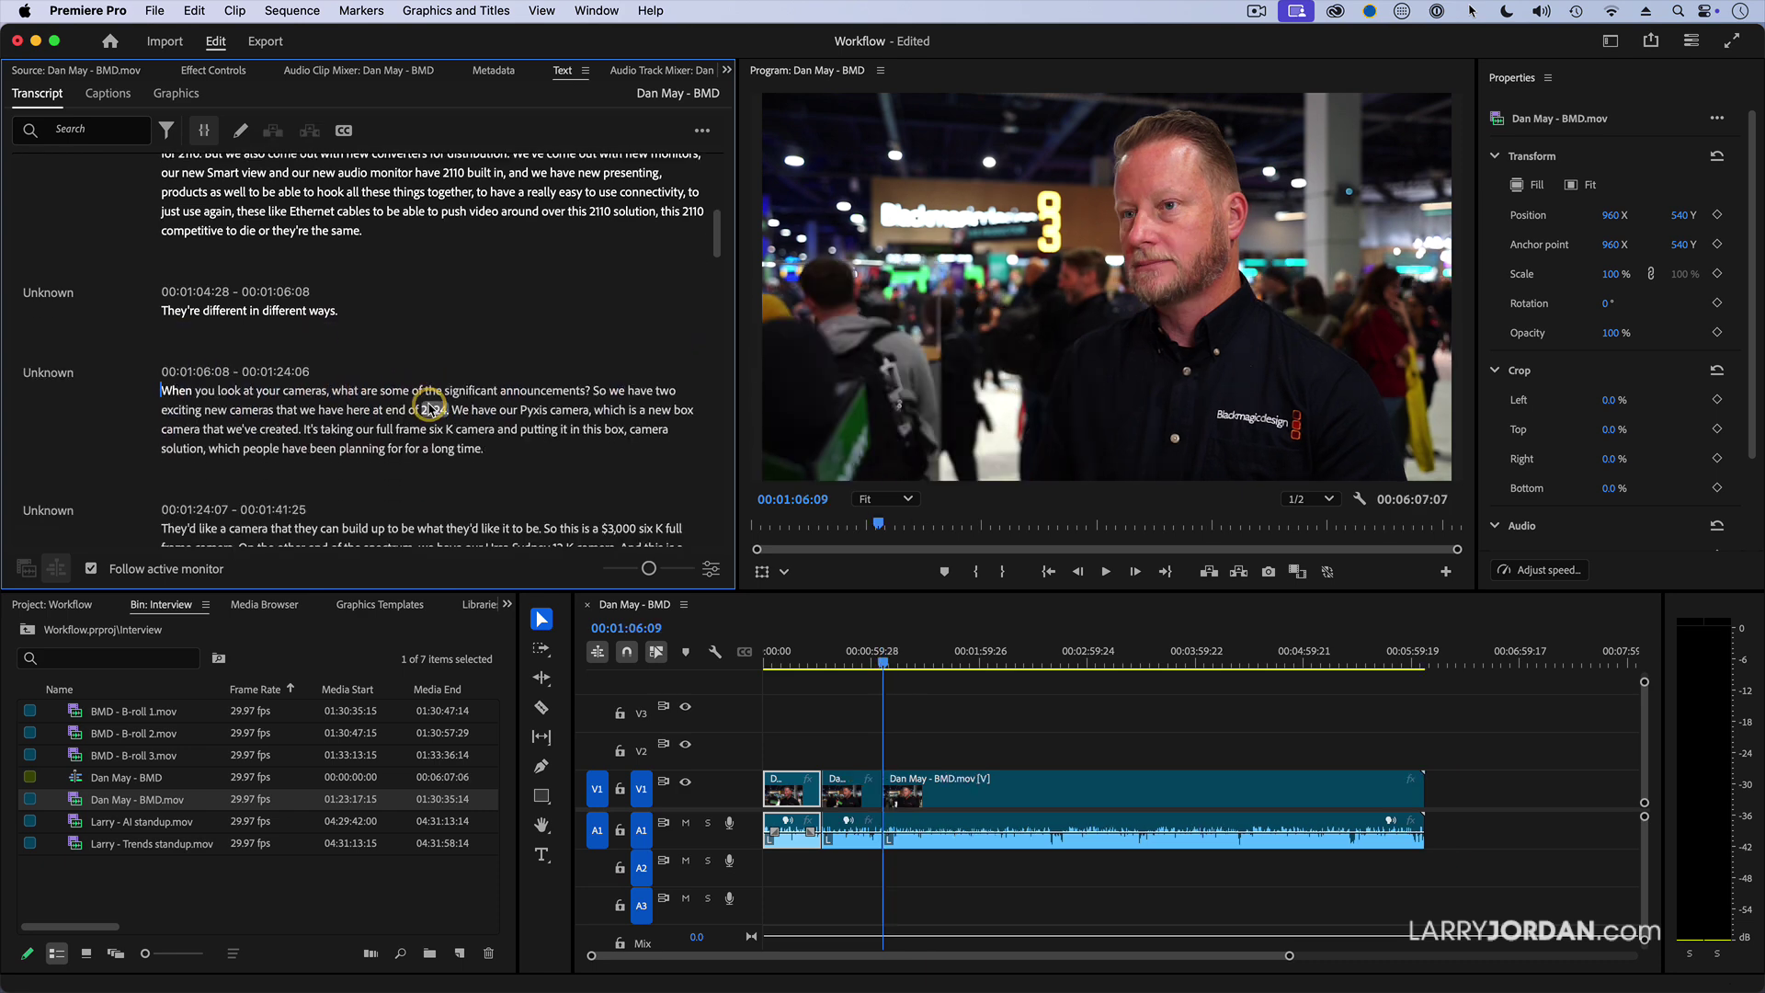
scroll(429, 407, down, 7)
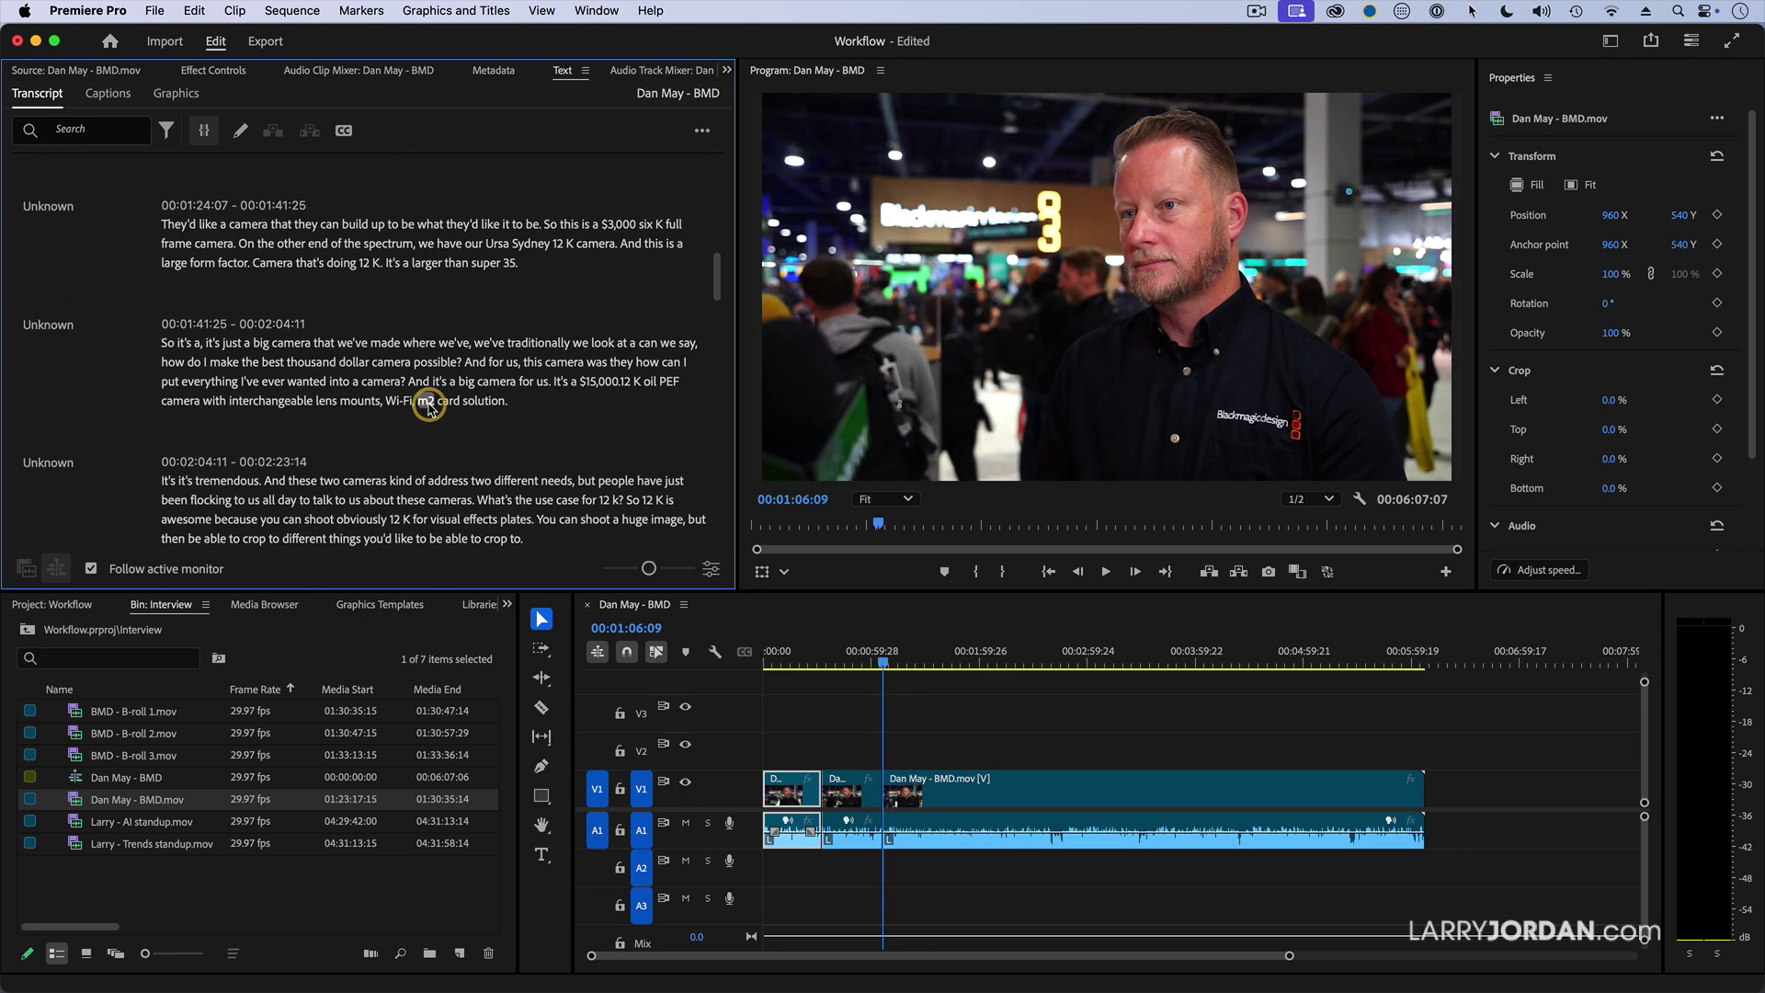
scroll(429, 407, down, 2)
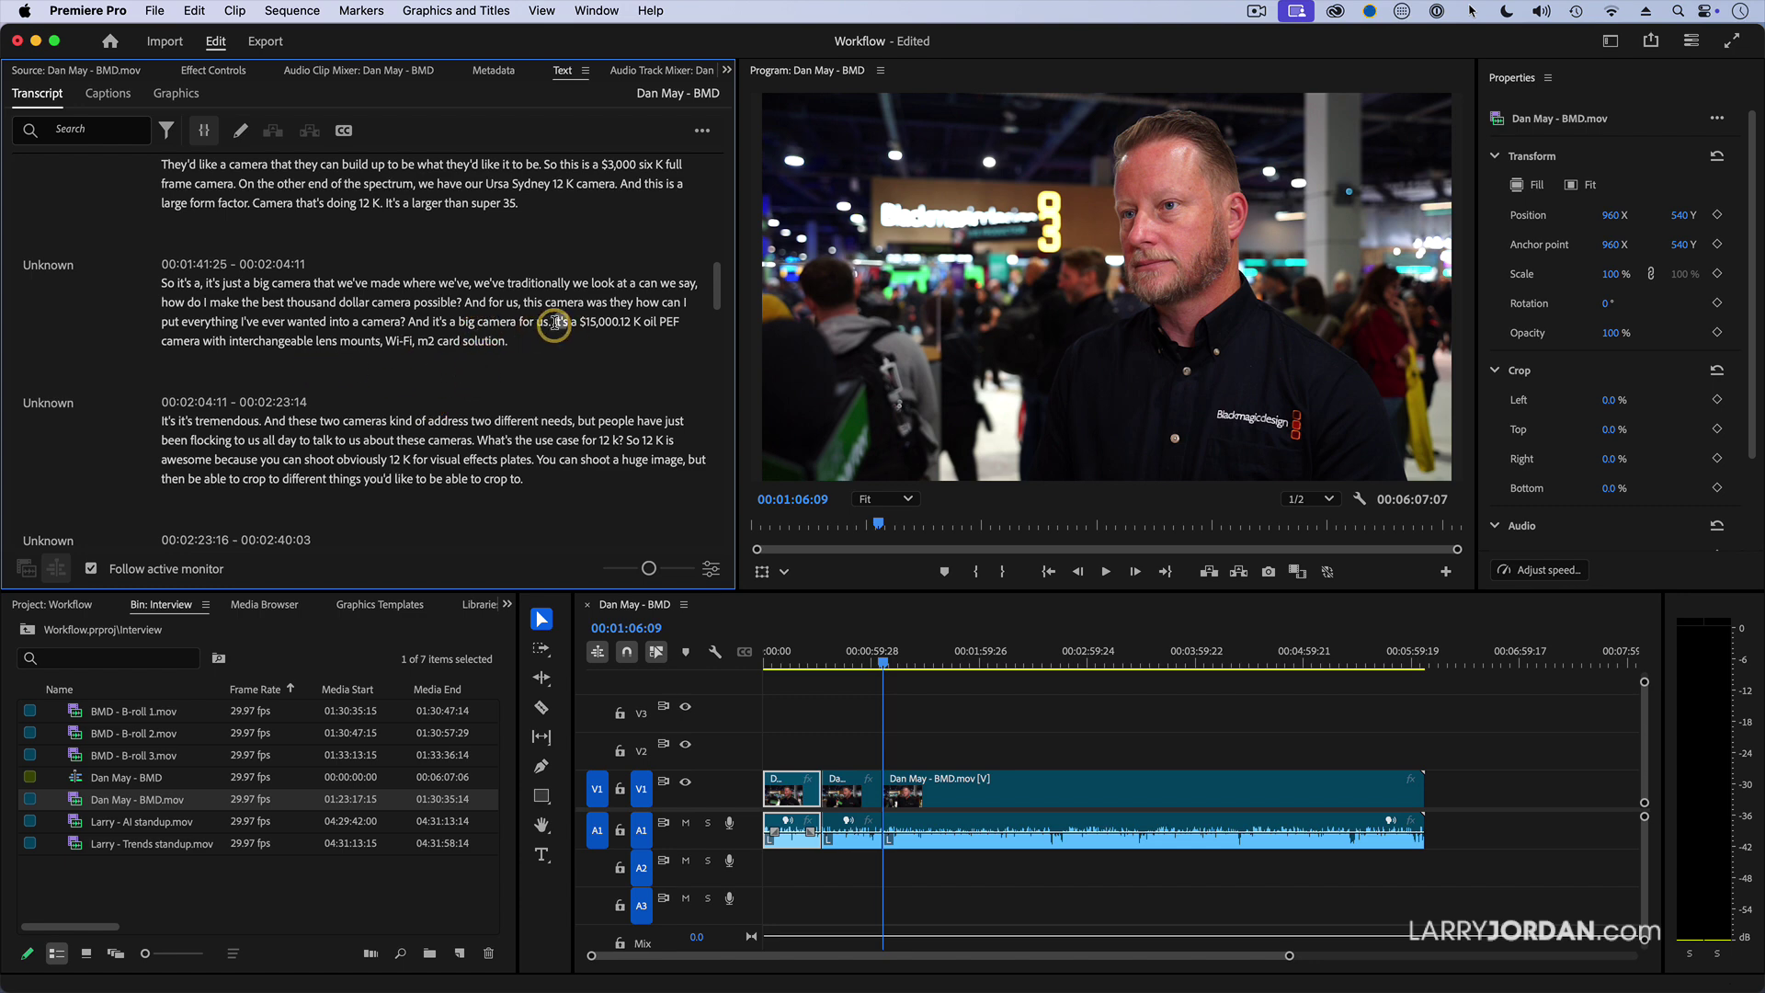
drag(552, 321, 570, 533)
key(BackSpace)
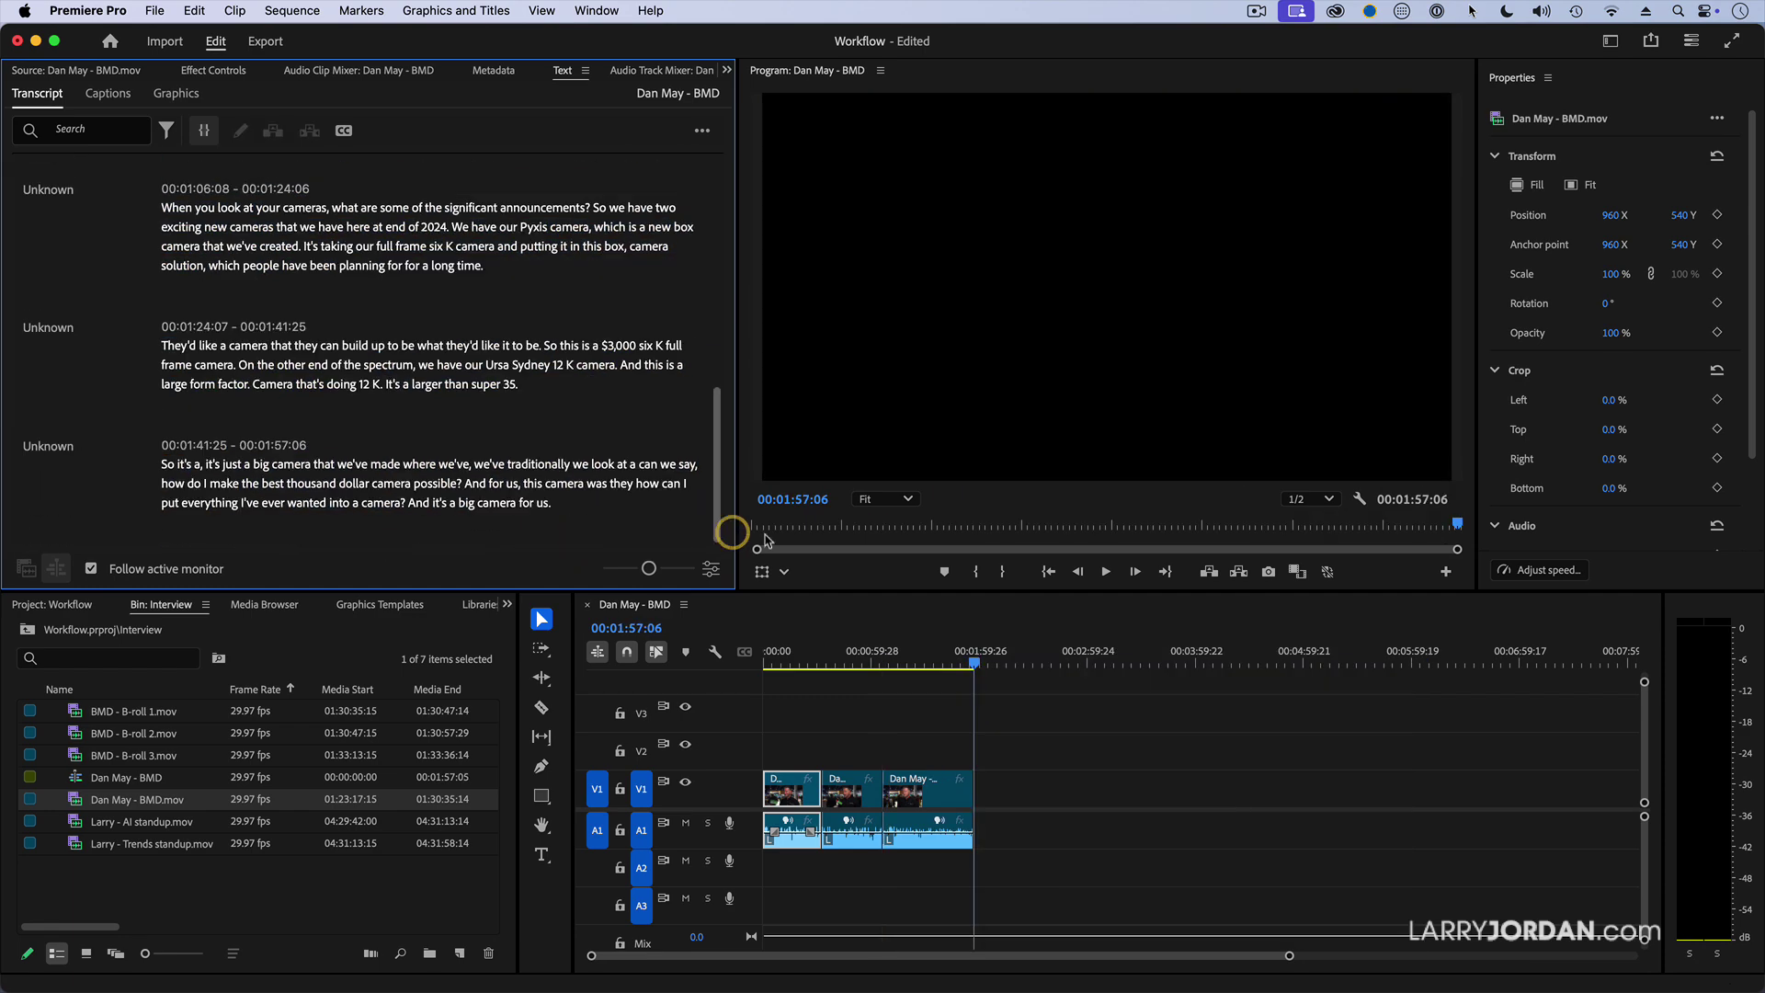
click(878, 710)
key(backslash)
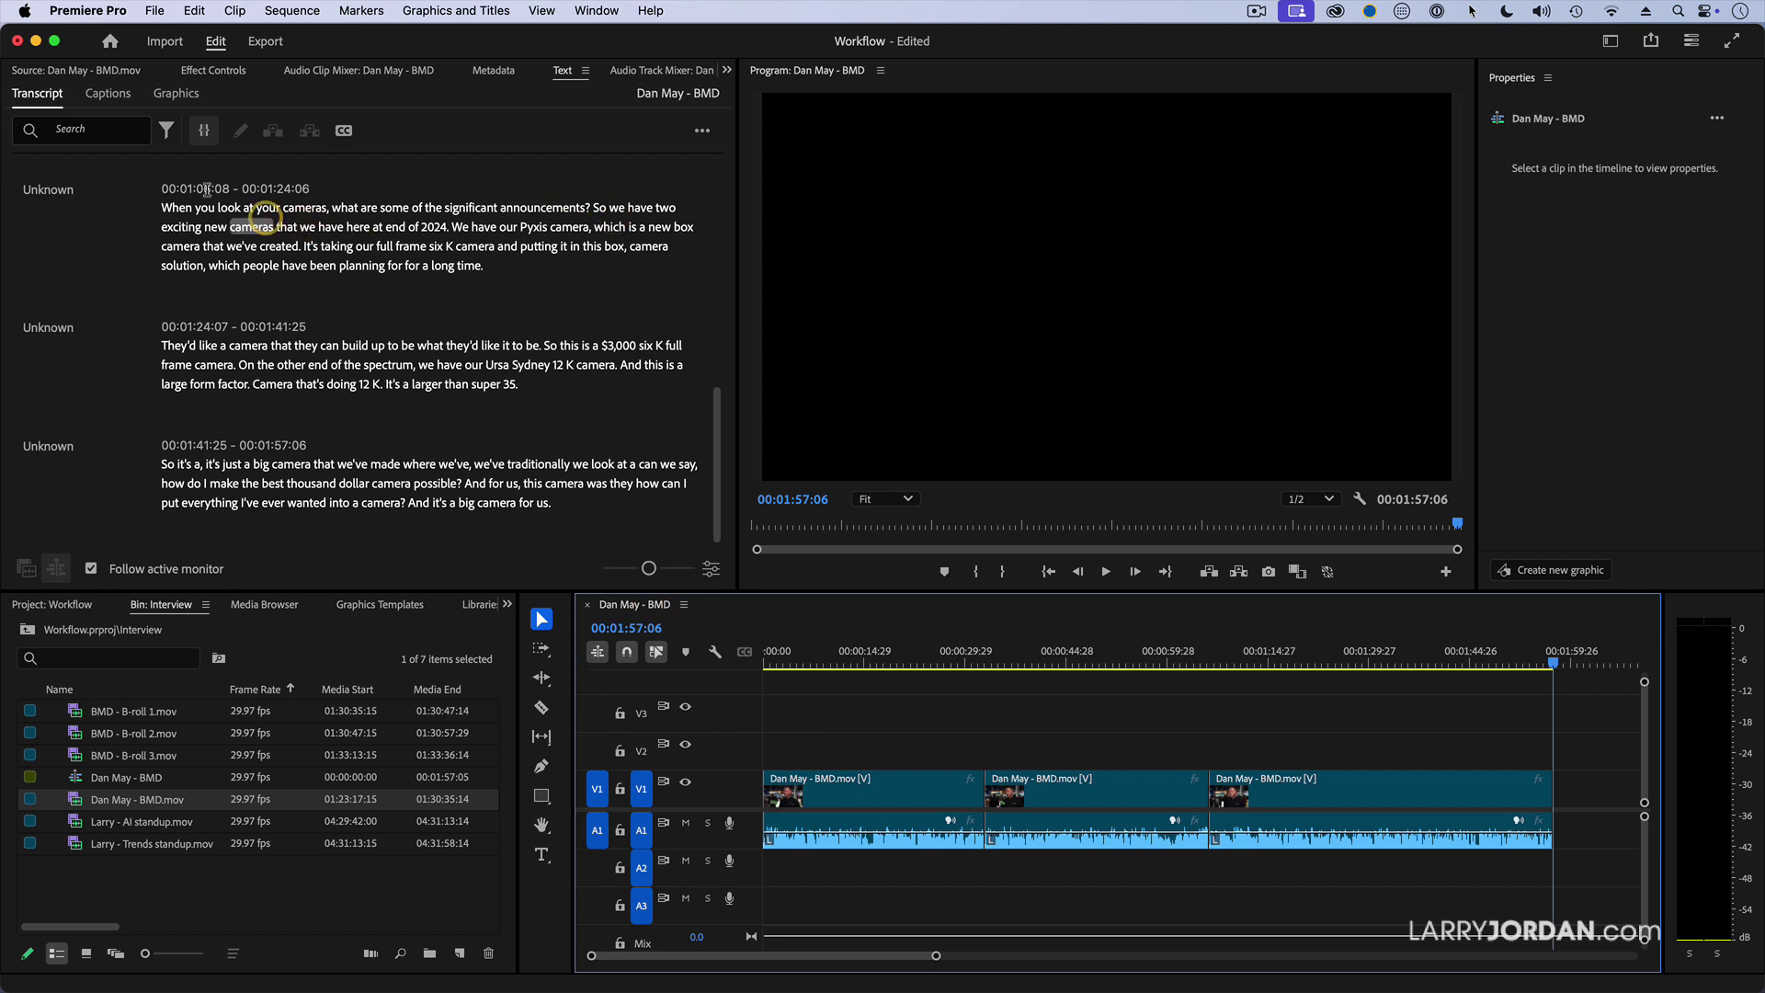
Create captions from the transcript with the Subtitle default preset.
click(115, 98)
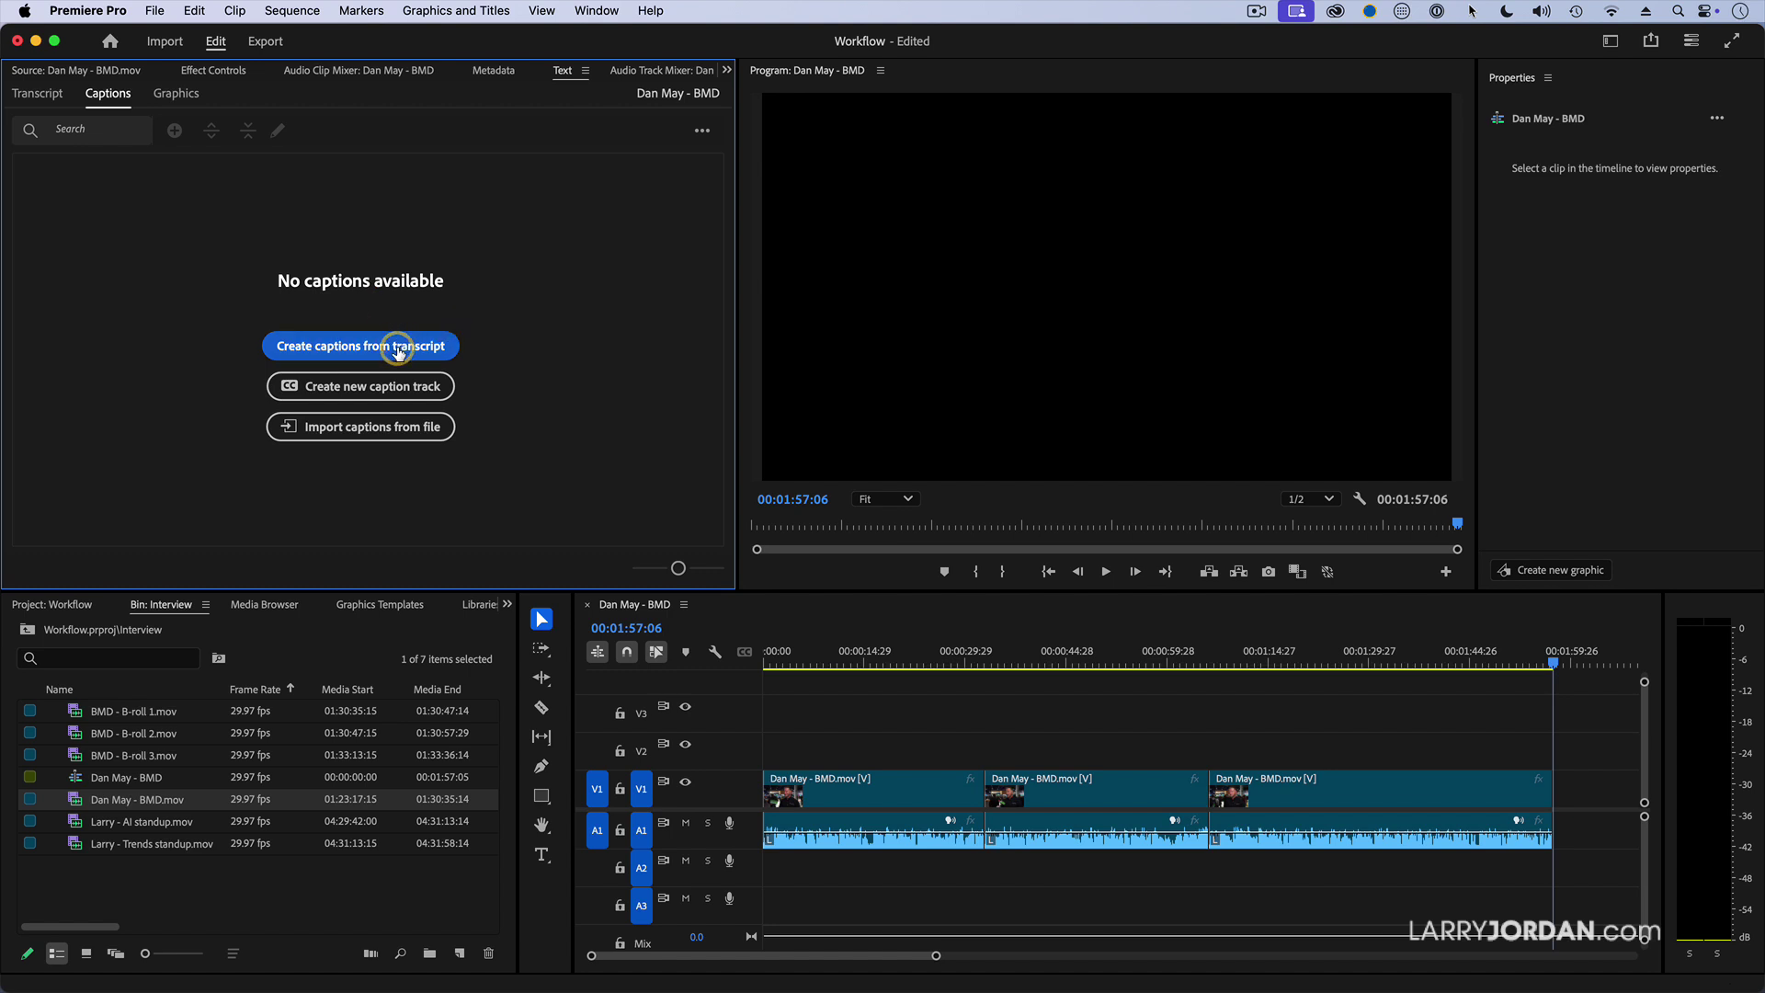
click(398, 349)
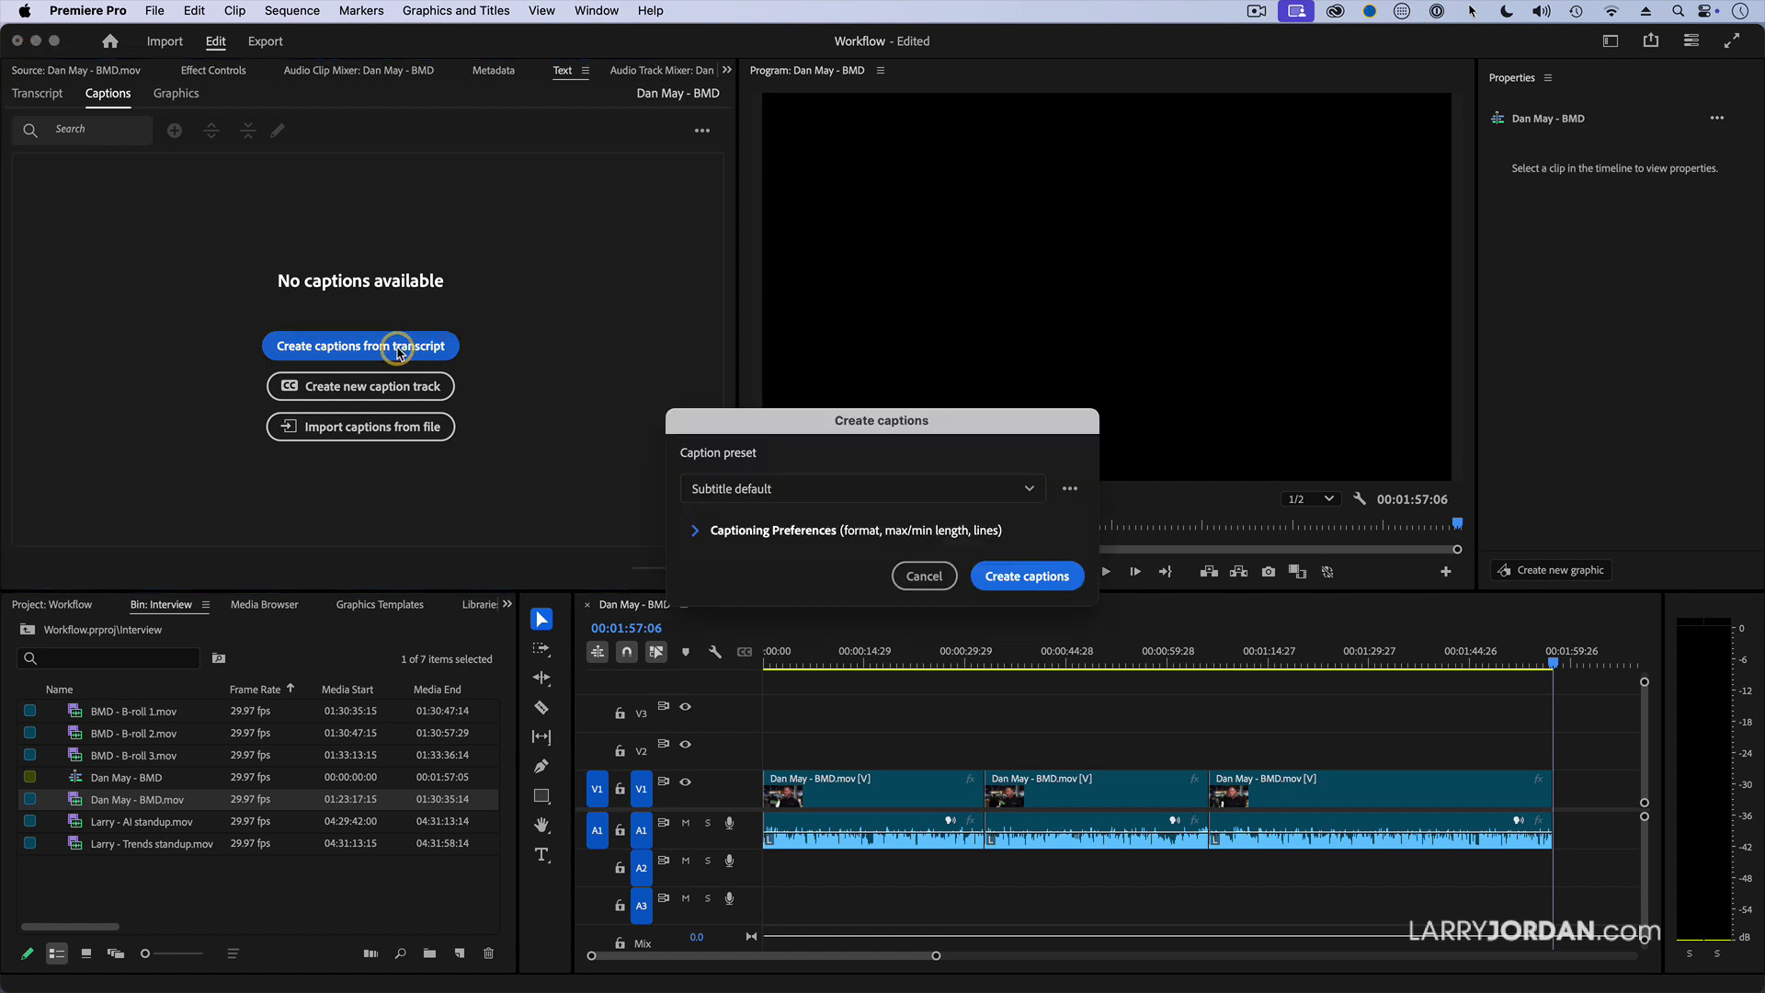
click(790, 490)
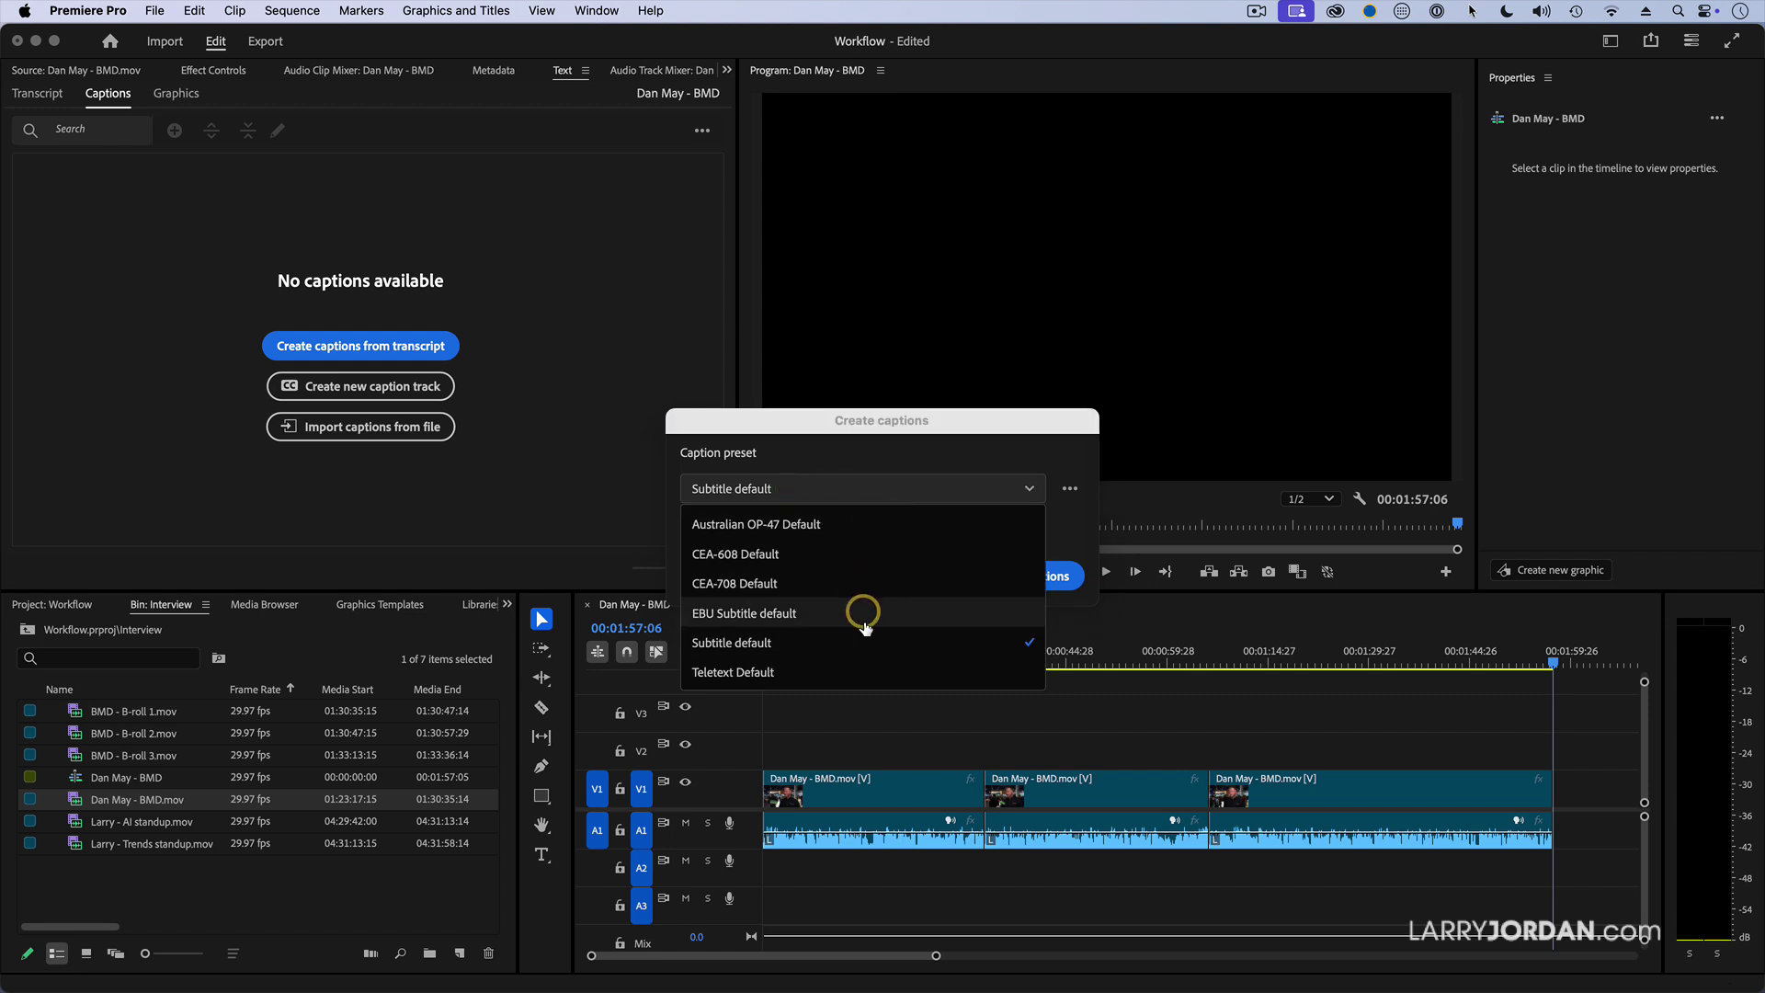
click(754, 646)
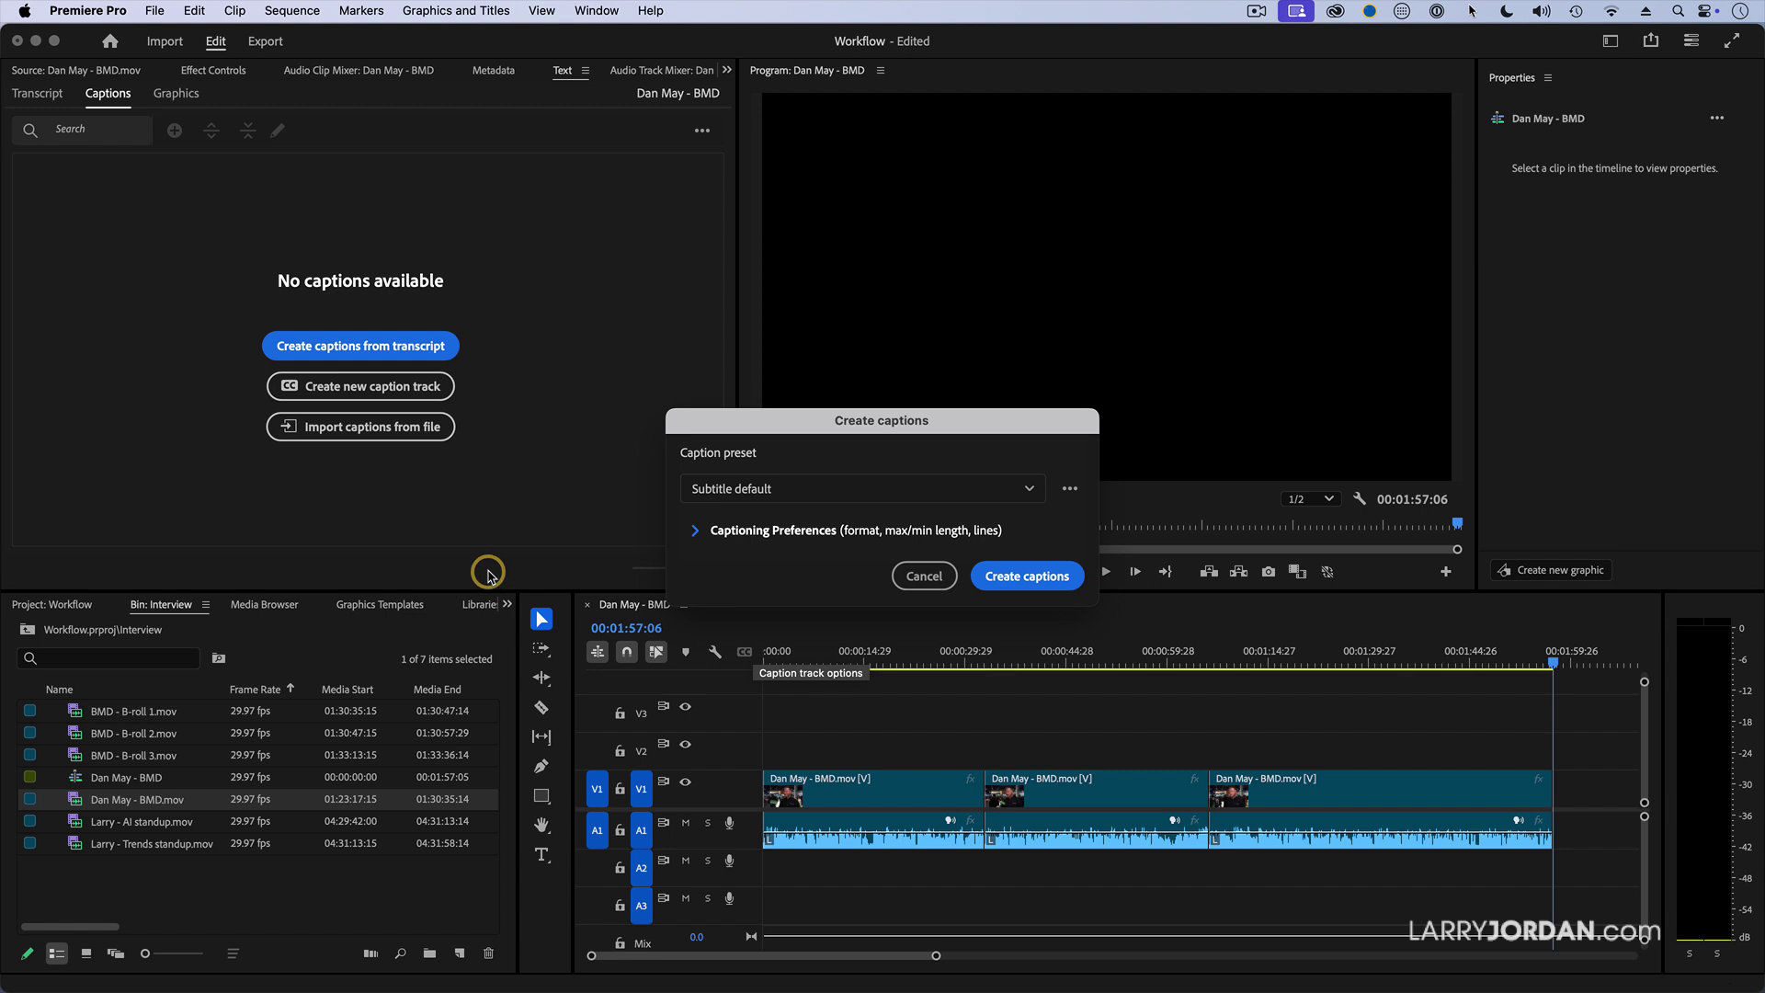
click(1023, 577)
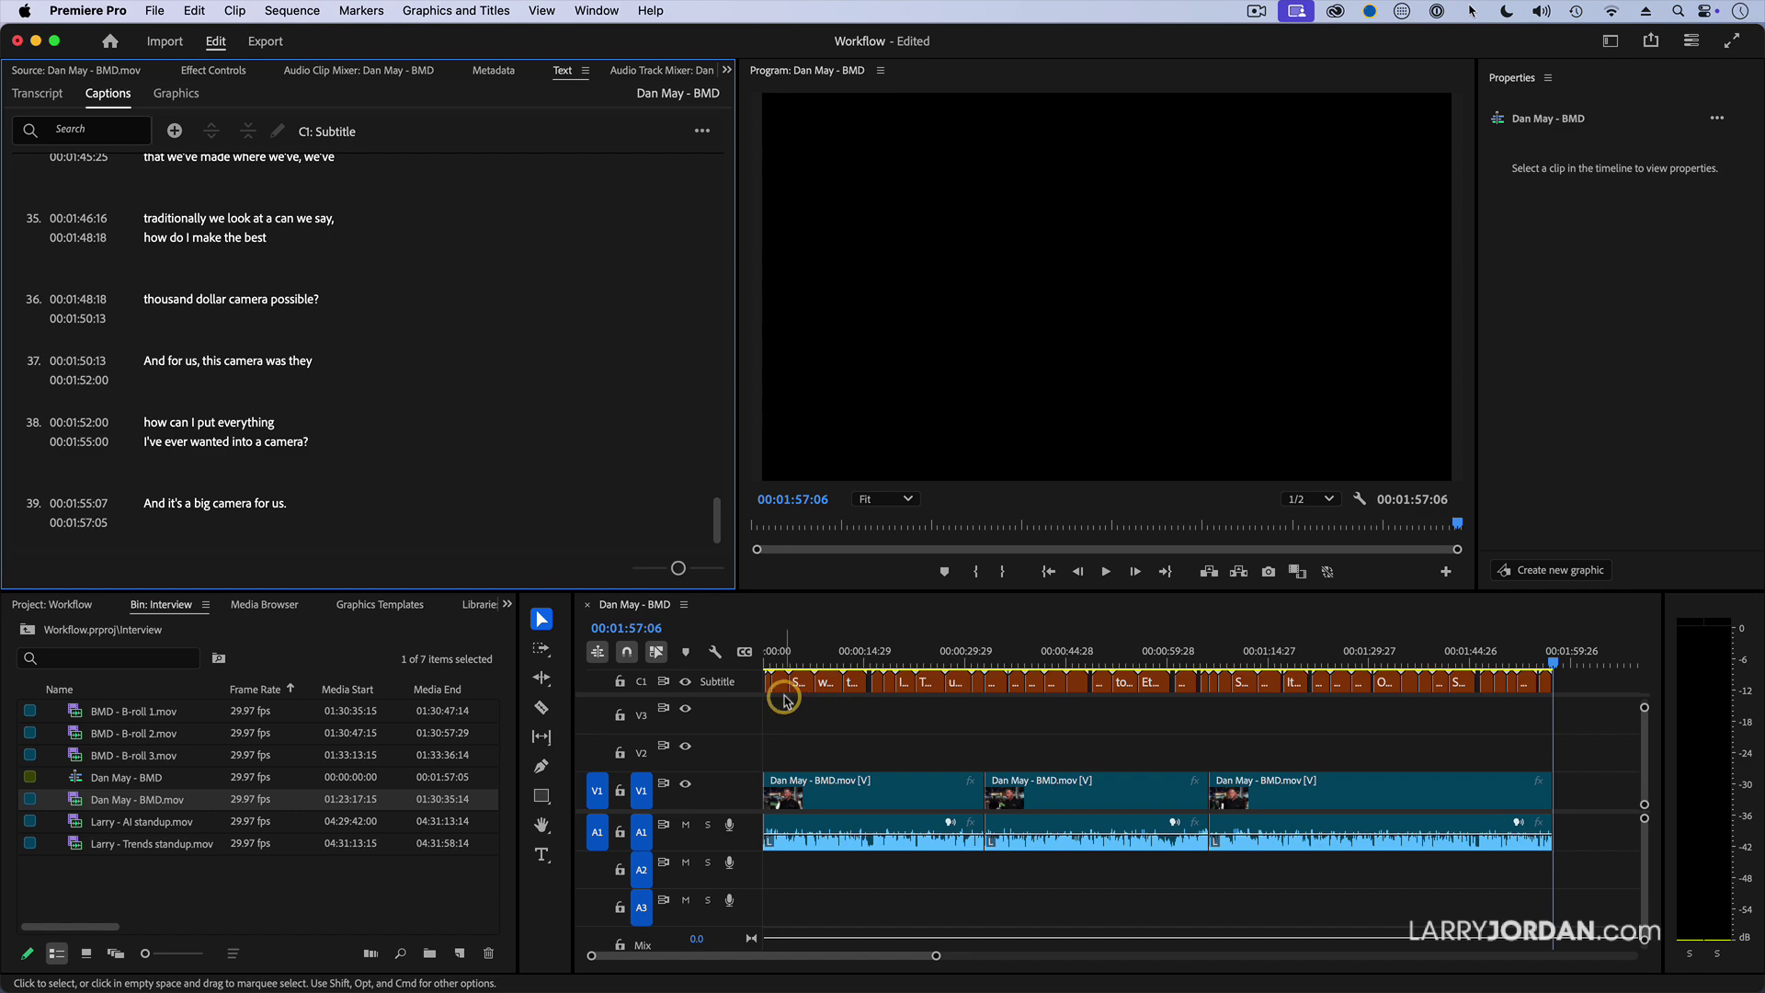
Scrub the playhead from 00:00:04:03 to 00:00:27:00 to preview subtitles over the interview.
click(791, 663)
drag(792, 663, 1125, 659)
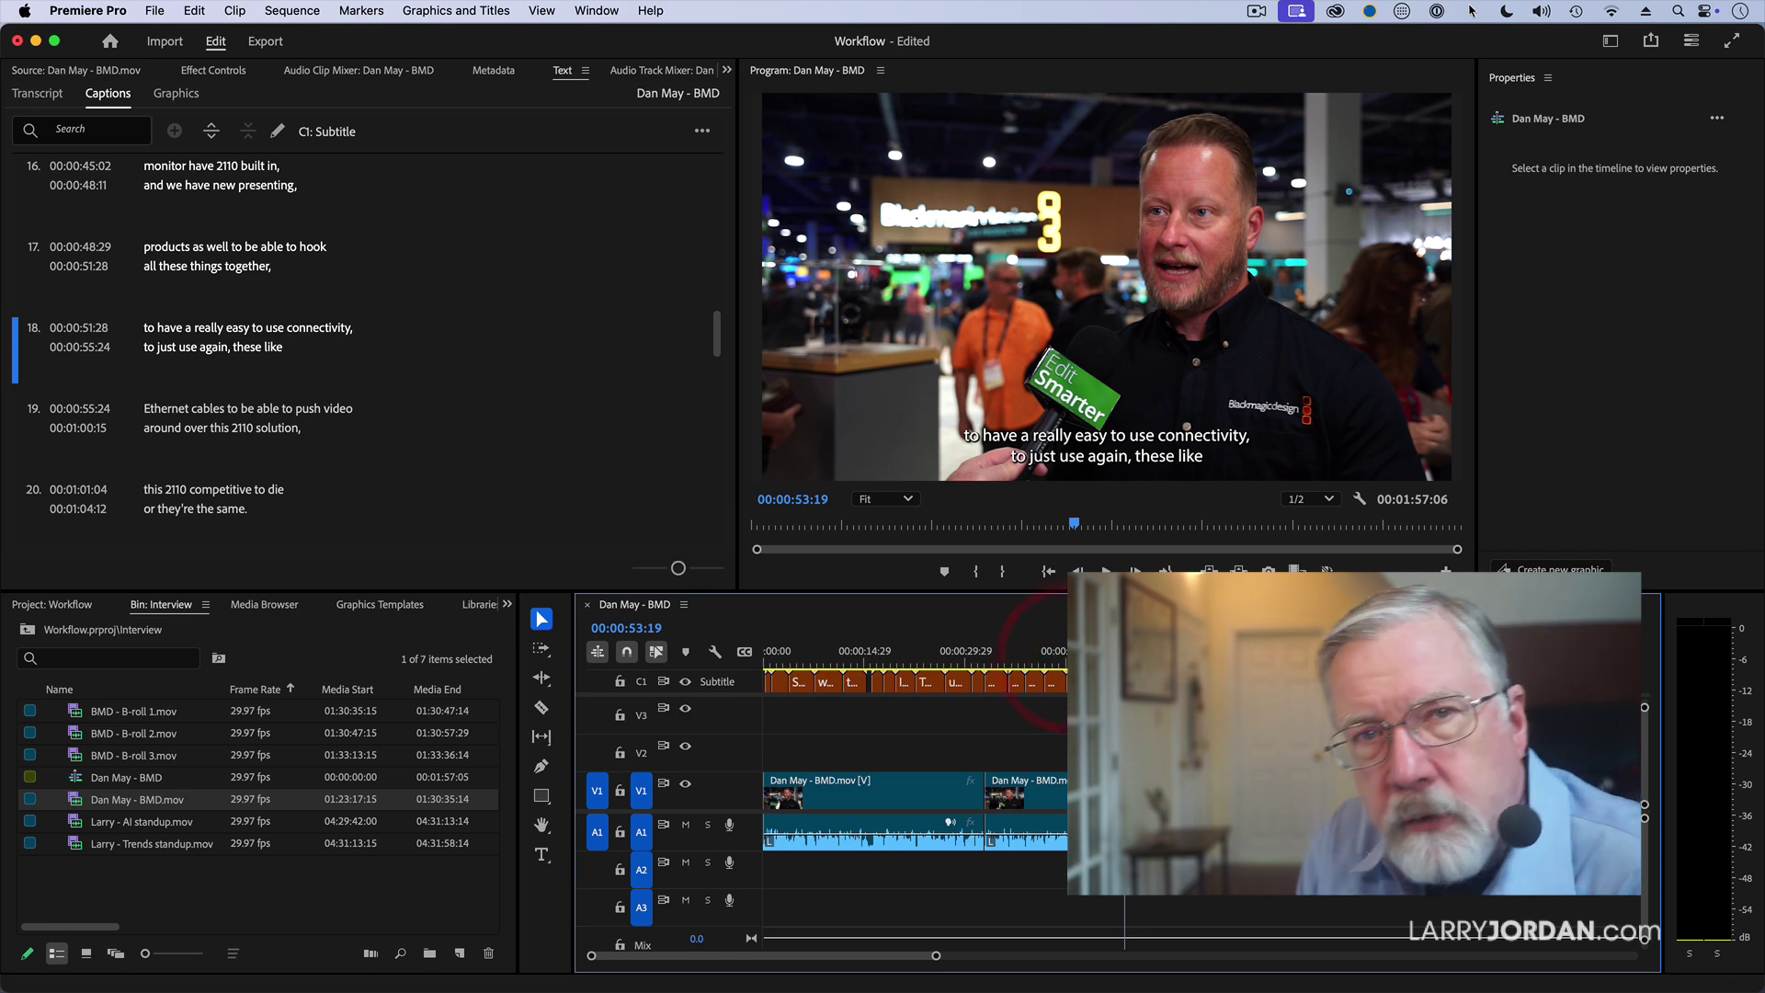